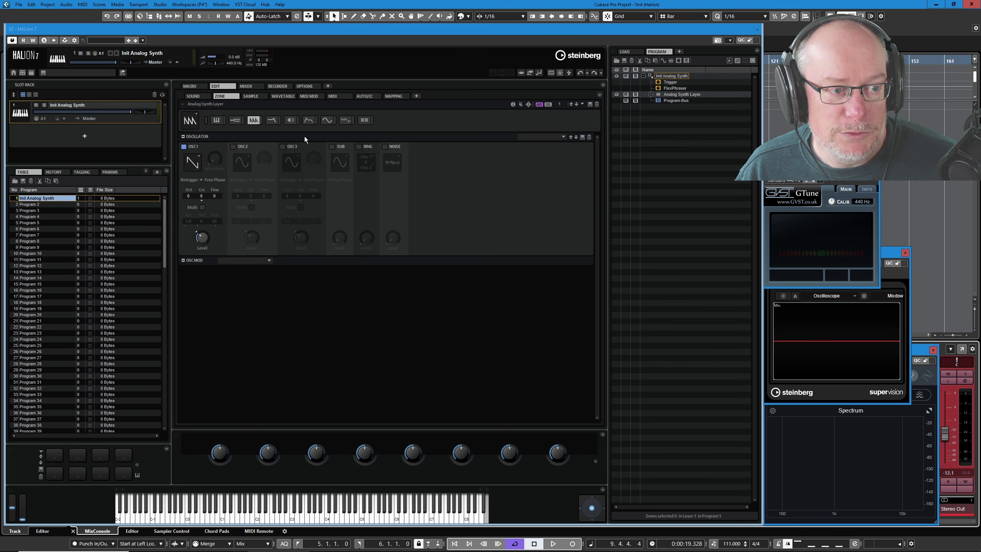
Show the filter and LFO sections of the Analog Synth Layer and assign LFO 1 as a modulation source for the filter Cutoff
click(273, 121)
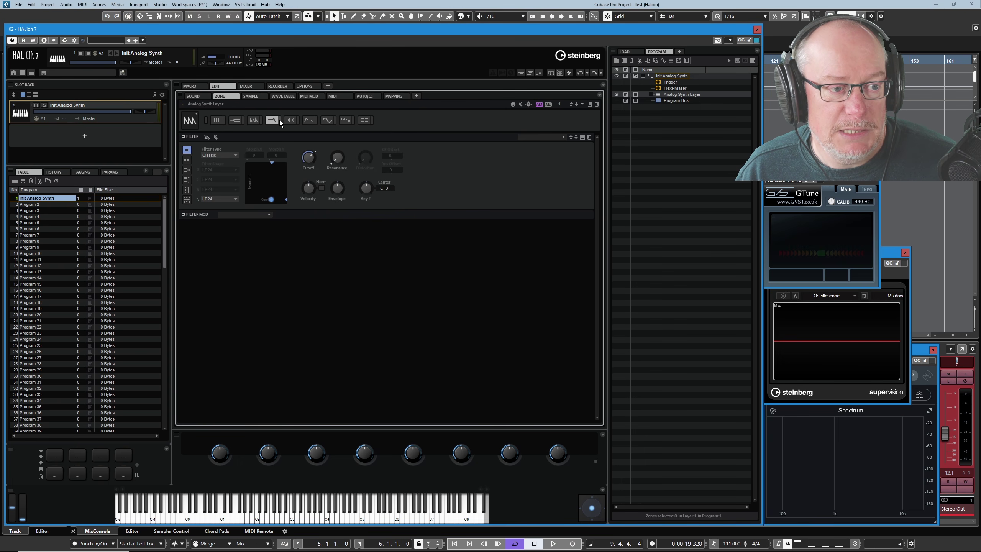
click(330, 122)
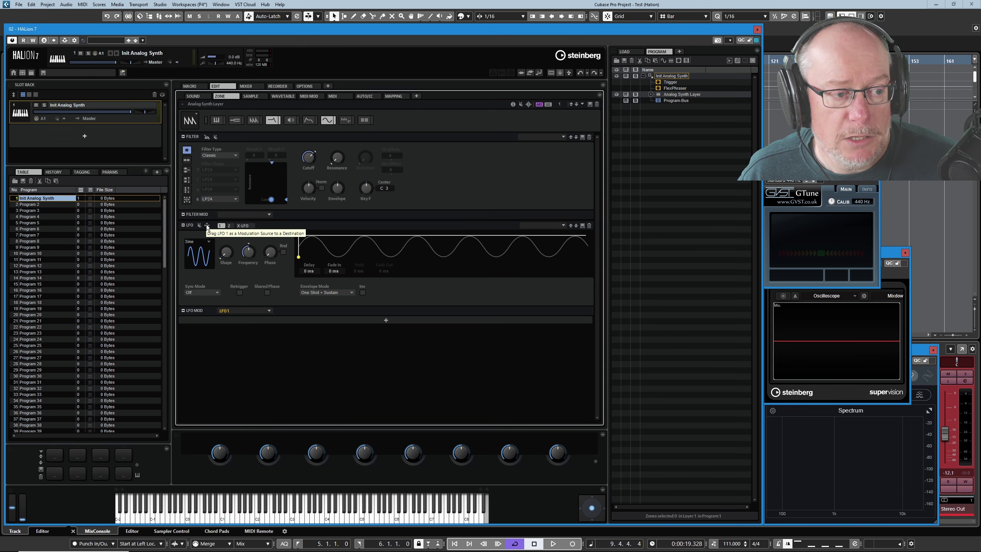
drag(207, 226, 309, 159)
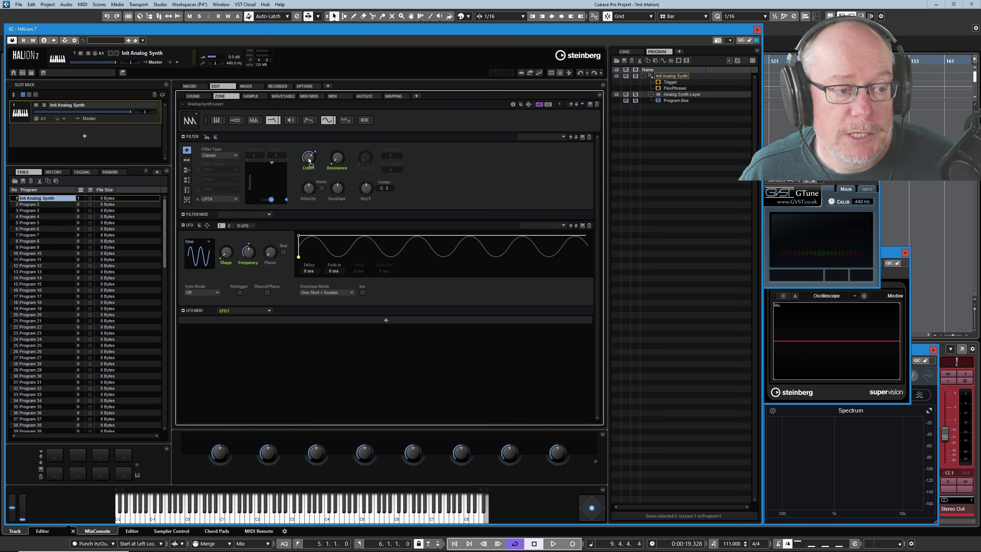
mouse_move(309, 159)
mouse_down()
mouse_move(221, 226)
mouse_move(313, 153)
mouse_move(294, 189)
mouse_move(309, 158)
mouse_up()
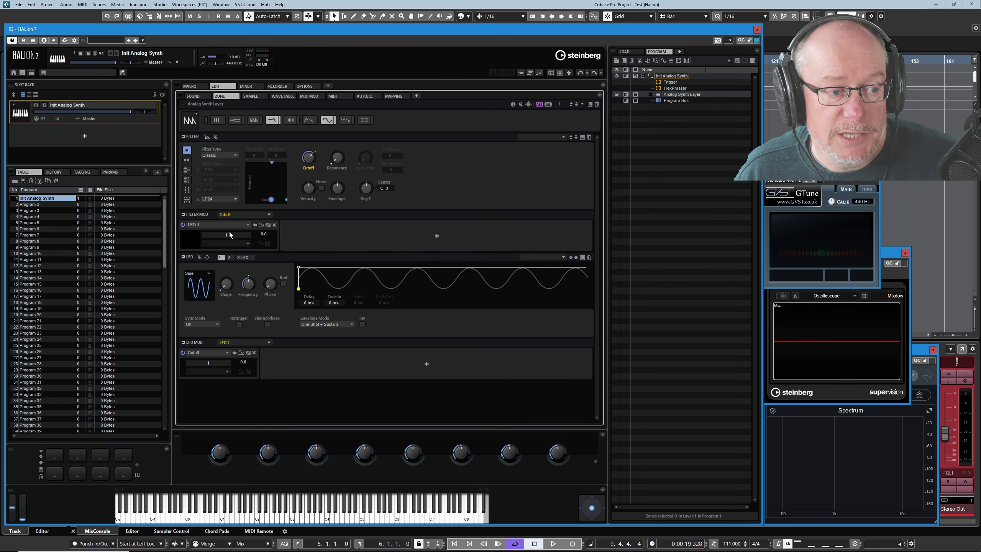
Set the LFO 1 modulation depth on the filter Cutoff to 36.6
mouse_move(230, 235)
mouse_down()
mouse_move(246, 240)
mouse_move(228, 241)
mouse_move(237, 239)
mouse_up()
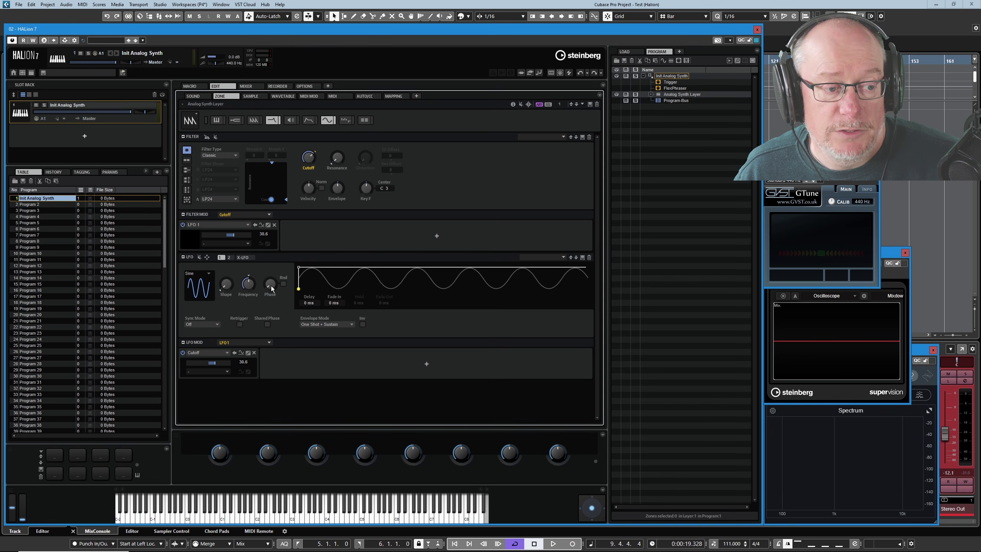
mouse_move(236, 284)
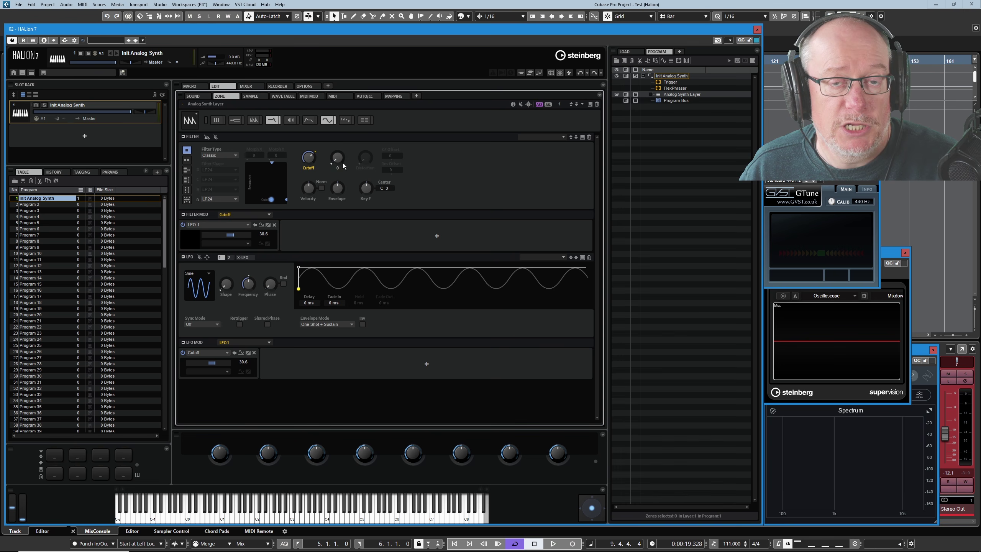
mouse_move(336, 156)
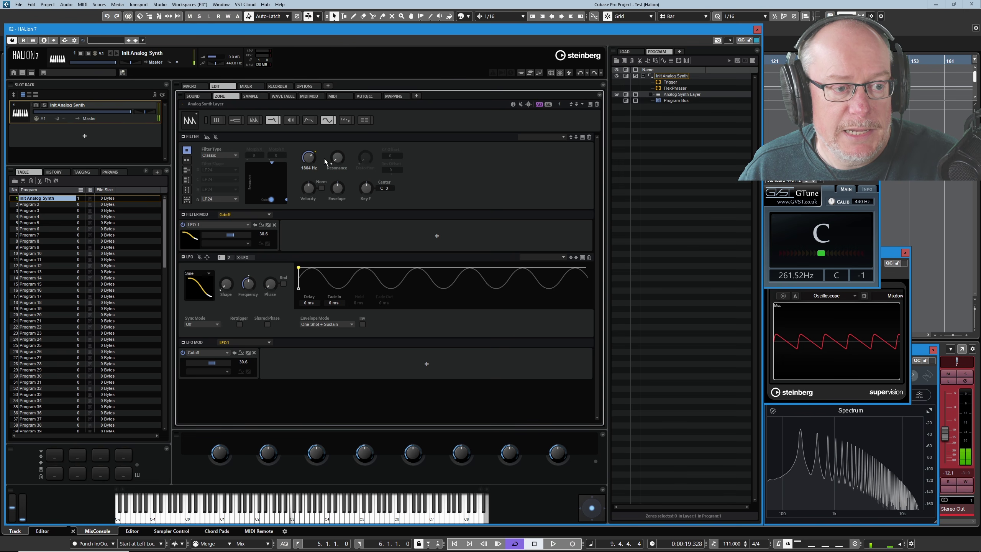
mouse_move(333, 179)
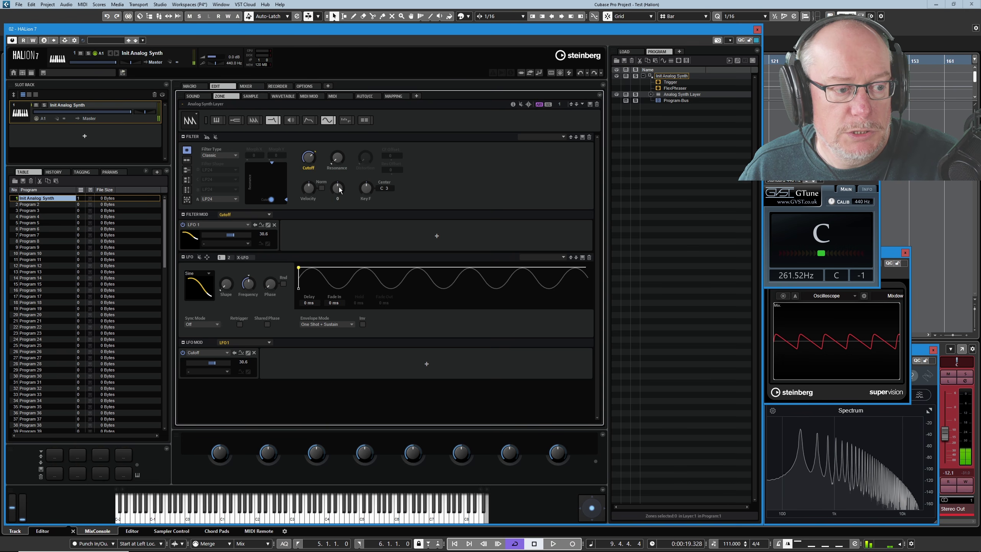
mouse_move(225, 301)
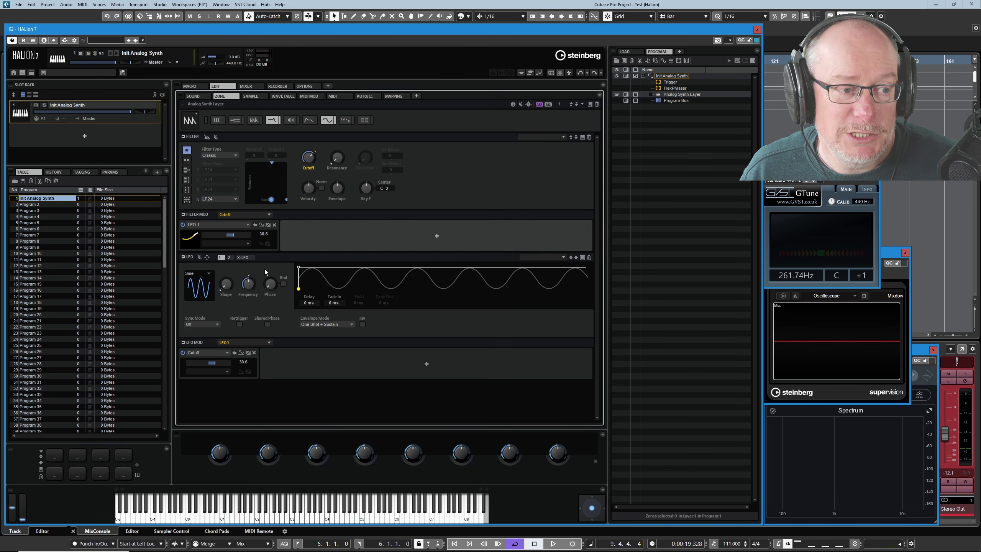
Set the LFO 1 modulation depth on Cutoff to -37.1 and toggle the polarity of that modulation source
drag(233, 235, 218, 240)
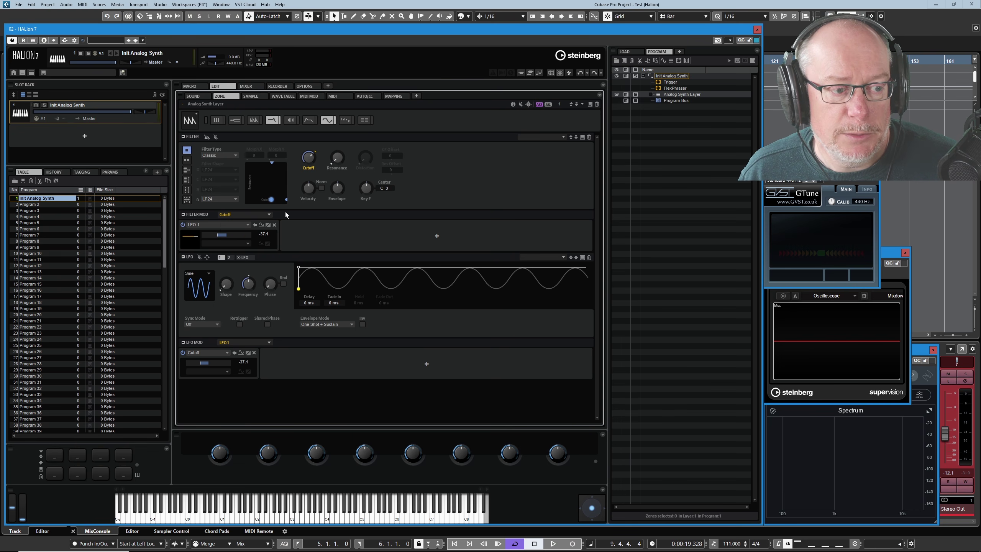
click(260, 224)
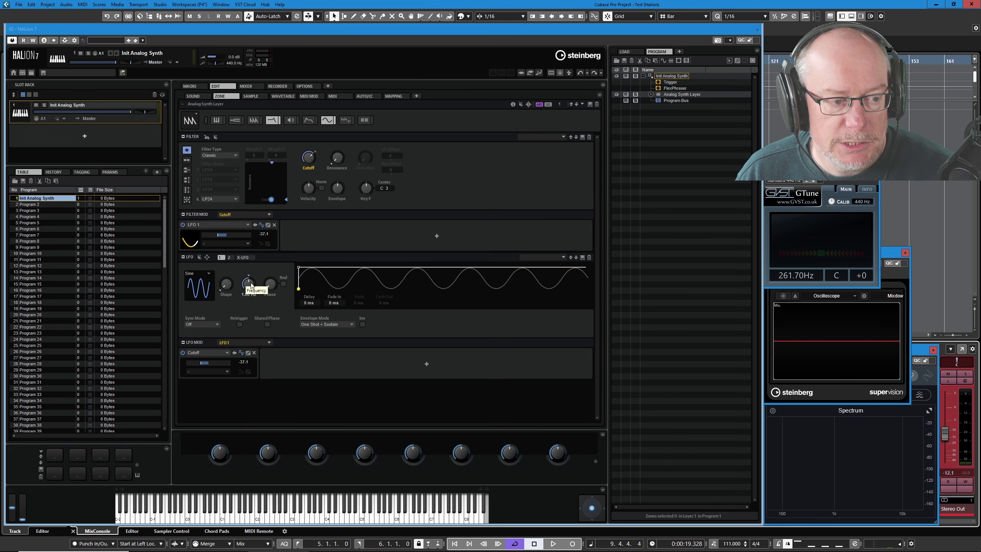
Lower the LFO 1 frequency to 0.00 Hz and raise it slightly to try out a very slow modulation
mouse_move(248, 284)
mouse_down()
mouse_move(265, 251)
mouse_move(266, 316)
mouse_move(253, 283)
mouse_move(245, 302)
mouse_up()
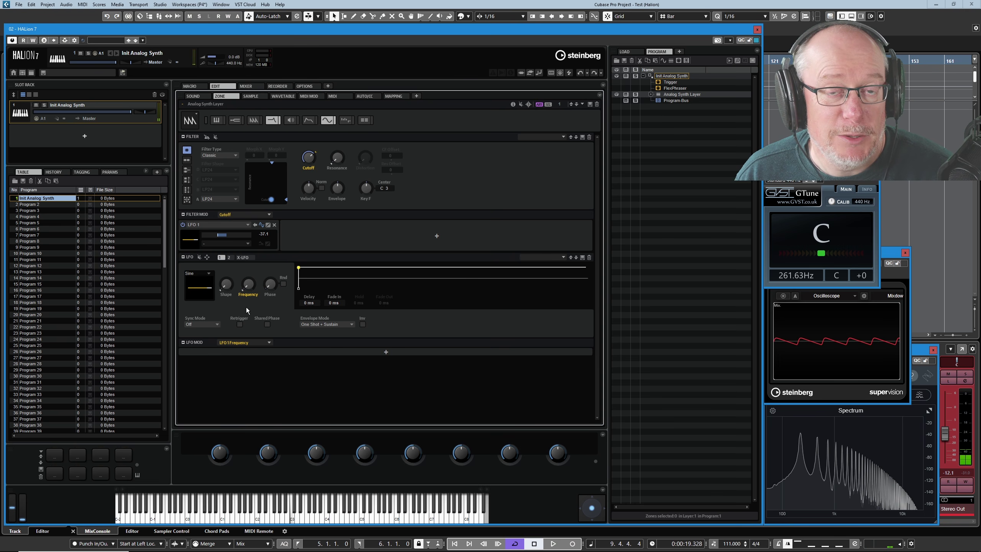
mouse_move(245, 291)
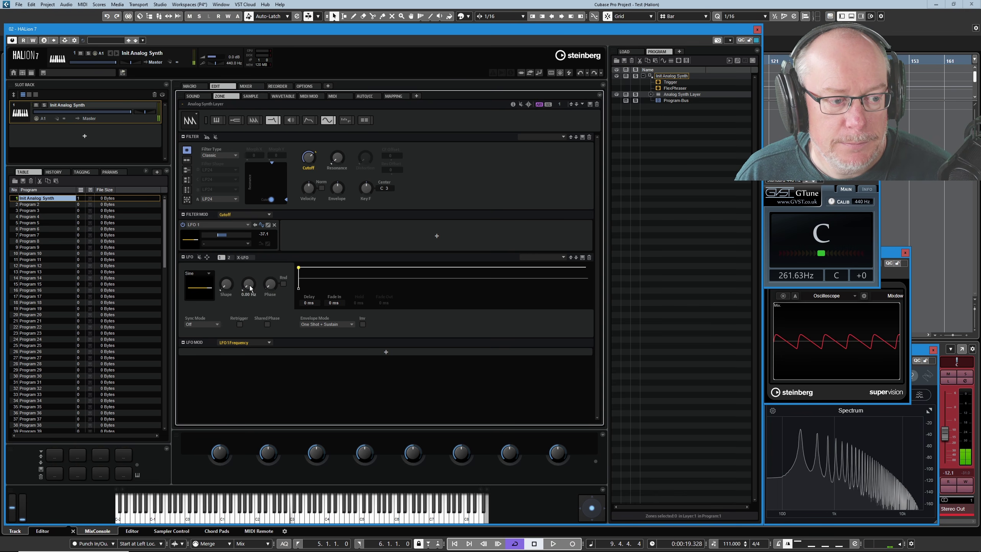
drag(250, 288, 251, 285)
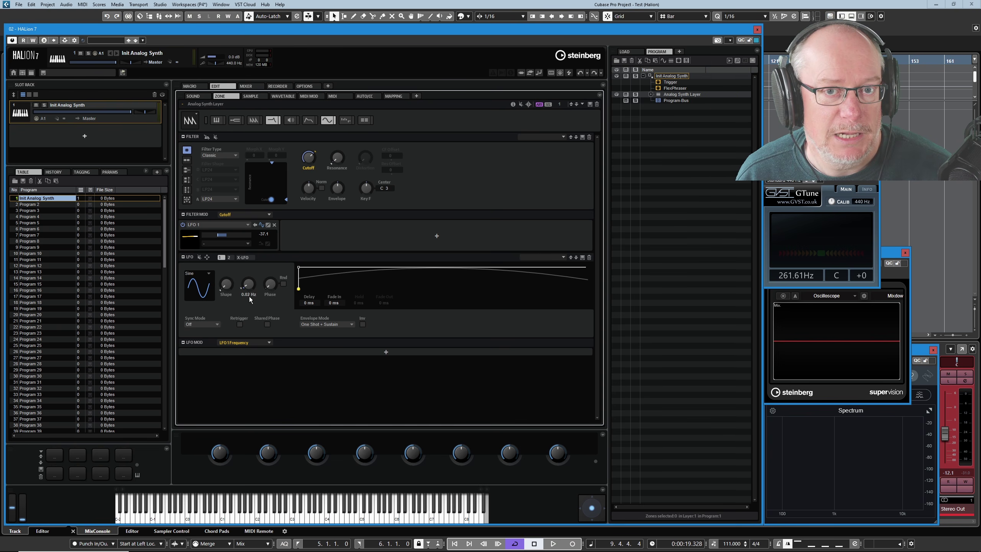
Set the LFO 1 frequency to 1 Hz
double_click(249, 294)
text(1)
key(Return)
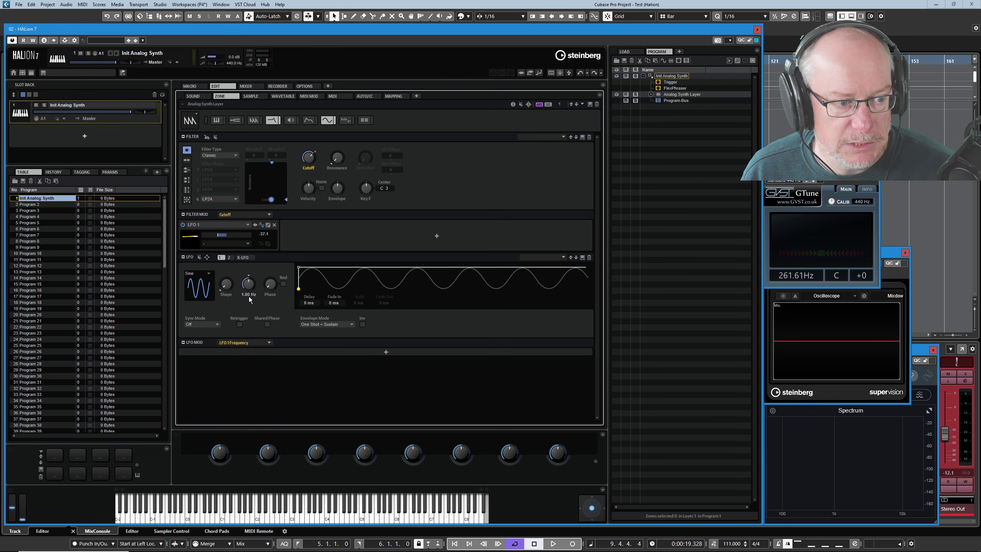
Try out the Shape control on the LFO's Sine waveform at several amounts, ending at 40
click(193, 273)
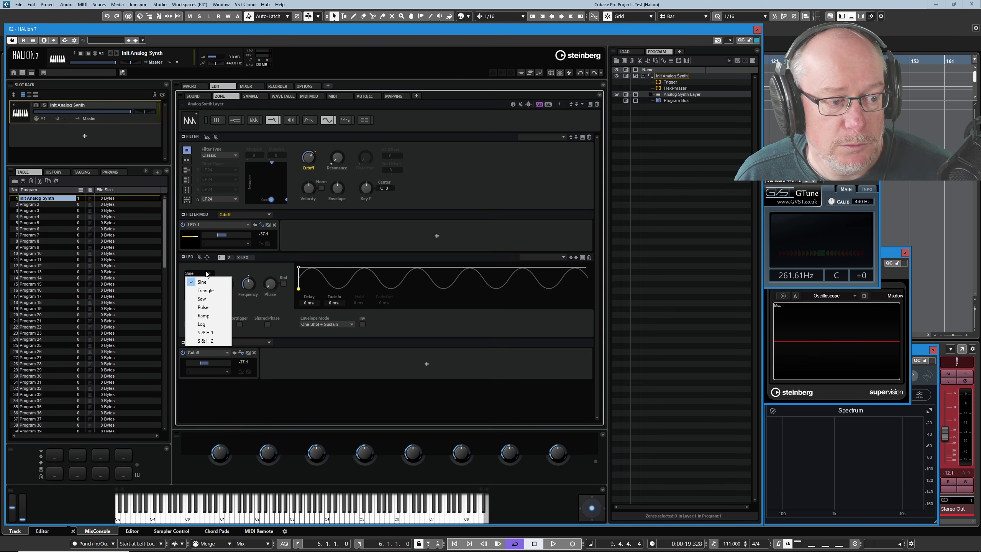
click(228, 271)
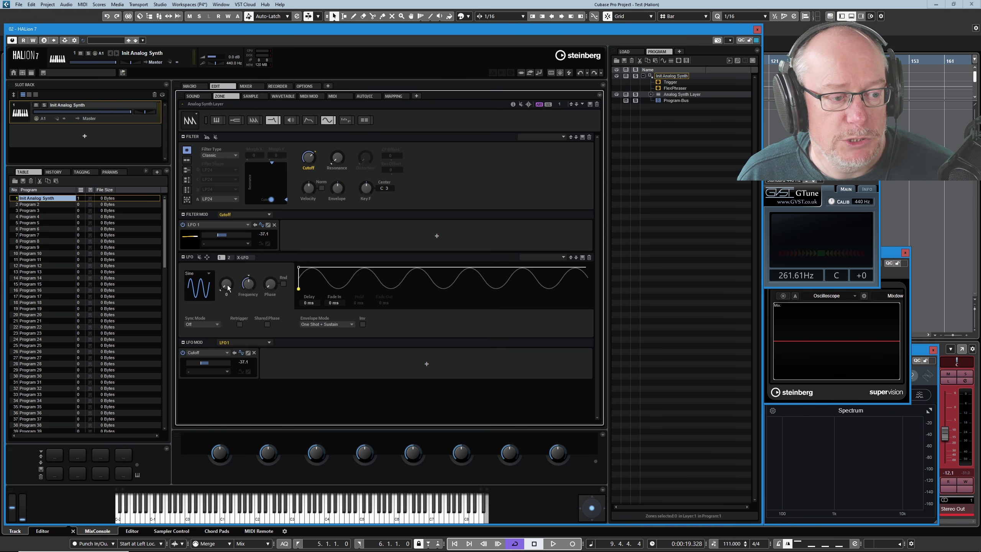
drag(226, 285, 228, 267)
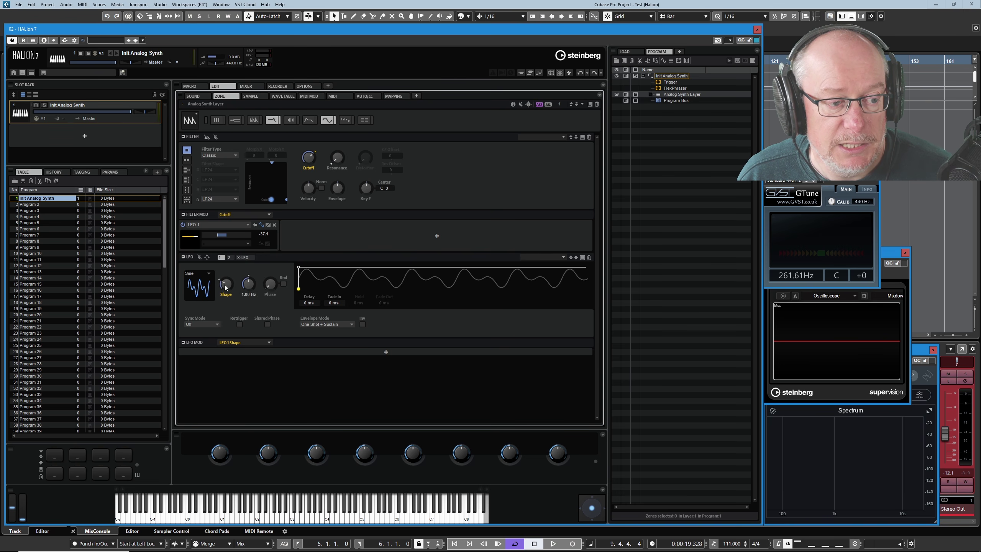
mouse_move(226, 287)
drag(226, 287, 227, 271)
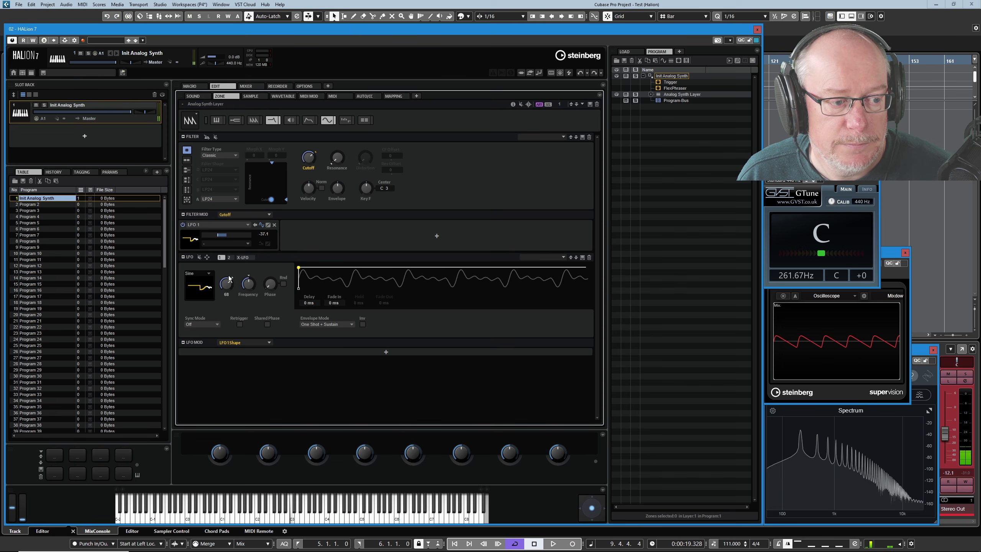
drag(229, 278, 228, 300)
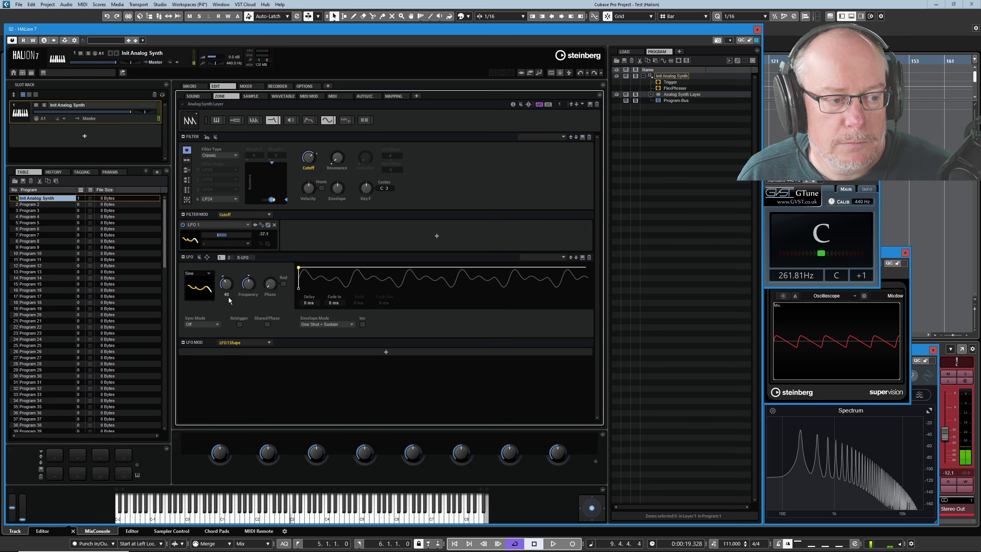
Switch the LFO waveform to Triangle, sweep its Shape from 0 up to the maximum, and return it to 0
click(204, 273)
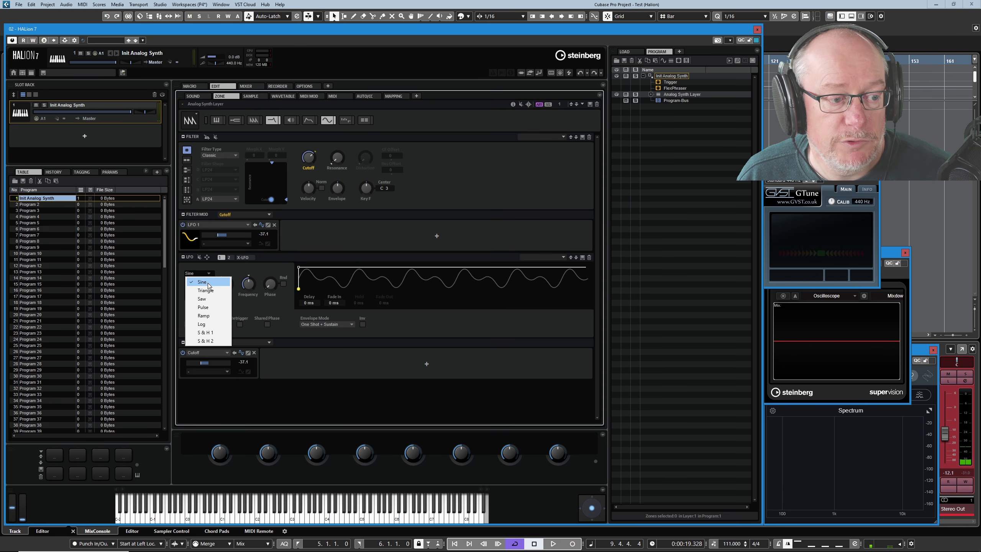
click(206, 290)
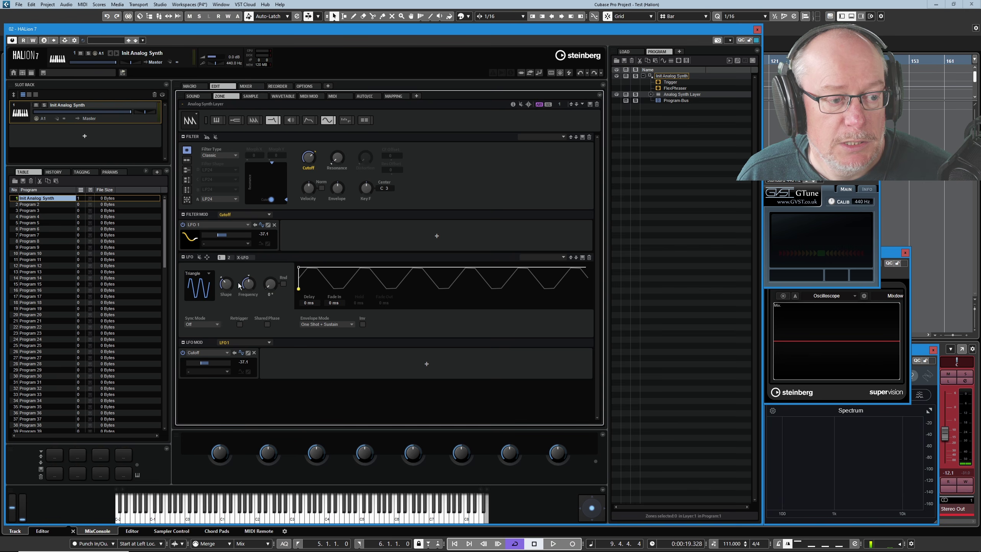
drag(227, 285, 228, 368)
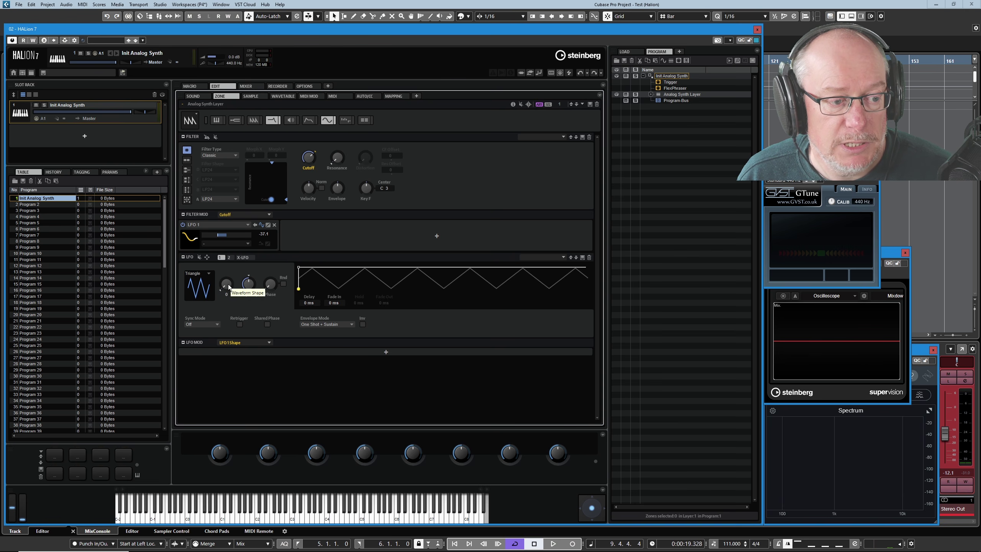
drag(229, 286, 228, 240)
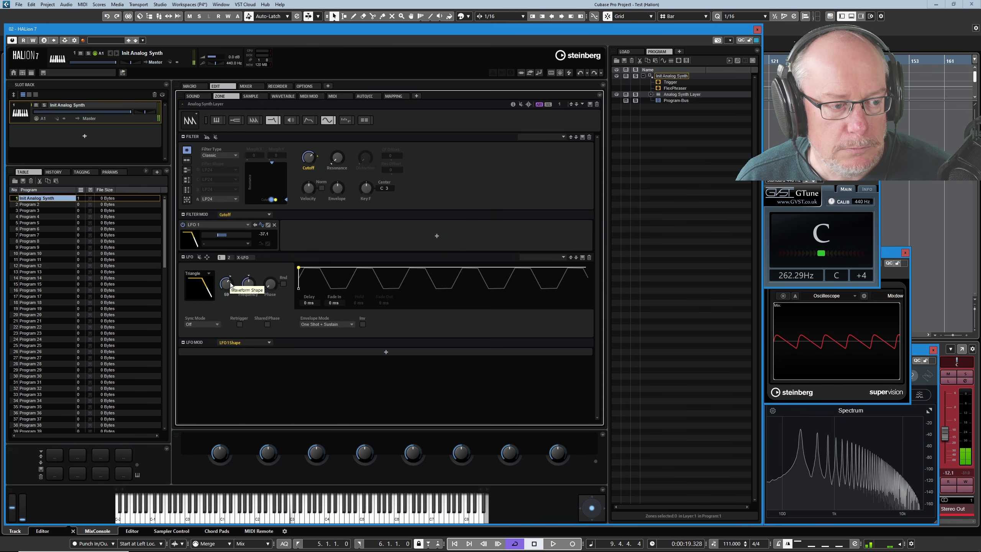
drag(231, 285, 232, 230)
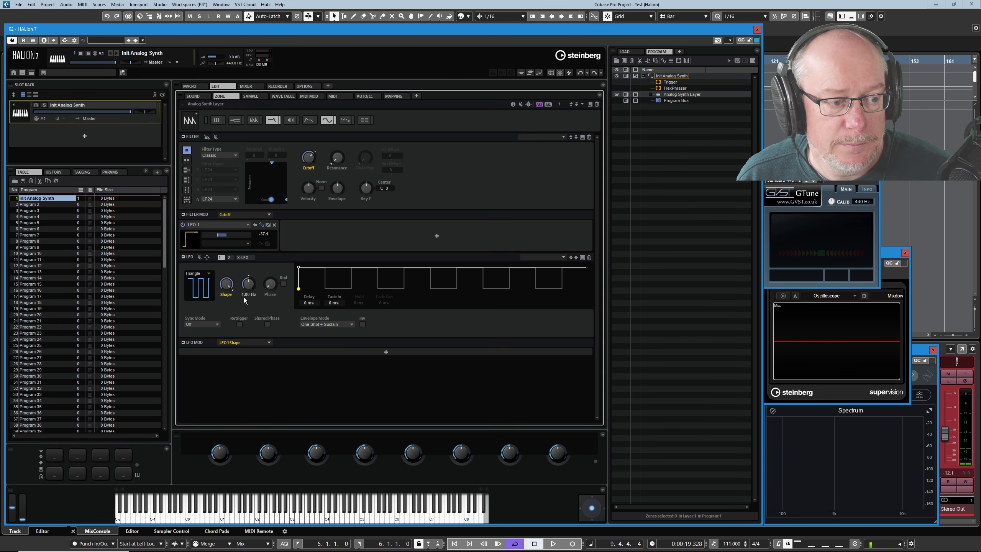
drag(226, 285, 222, 433)
Switch the LFO waveform to Saw, raise its Shape through 51 to the maximum, and return it to 0
click(207, 275)
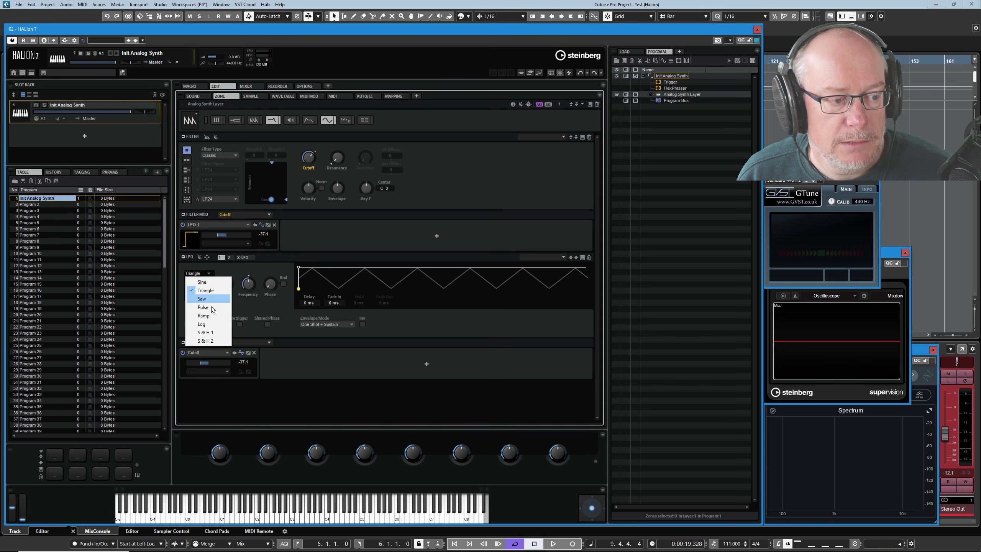
click(212, 298)
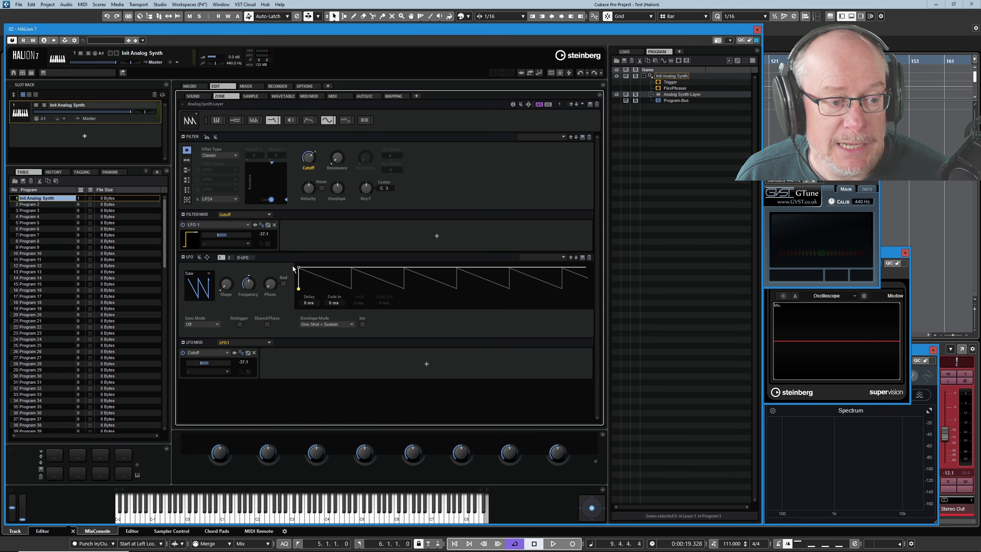
drag(223, 284, 228, 244)
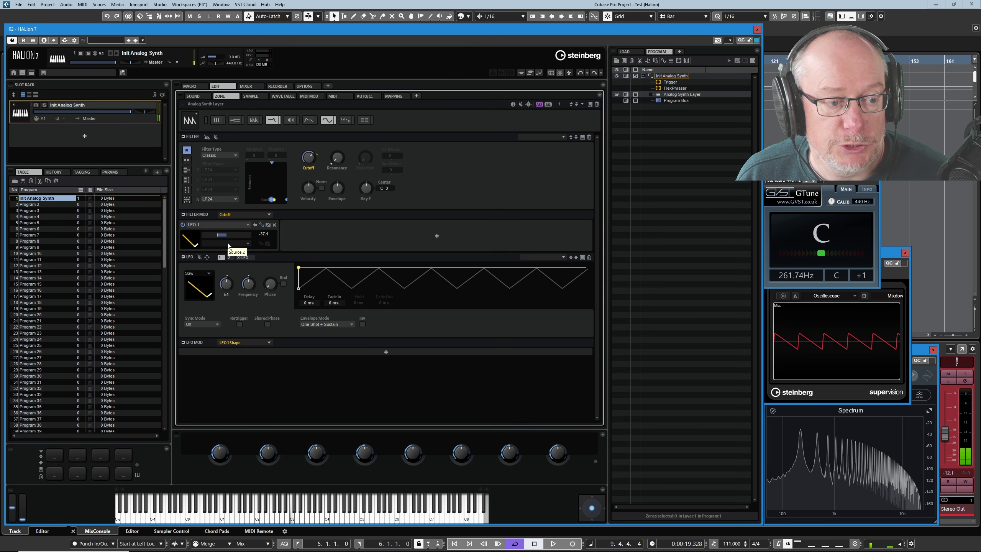
drag(226, 290, 227, 219)
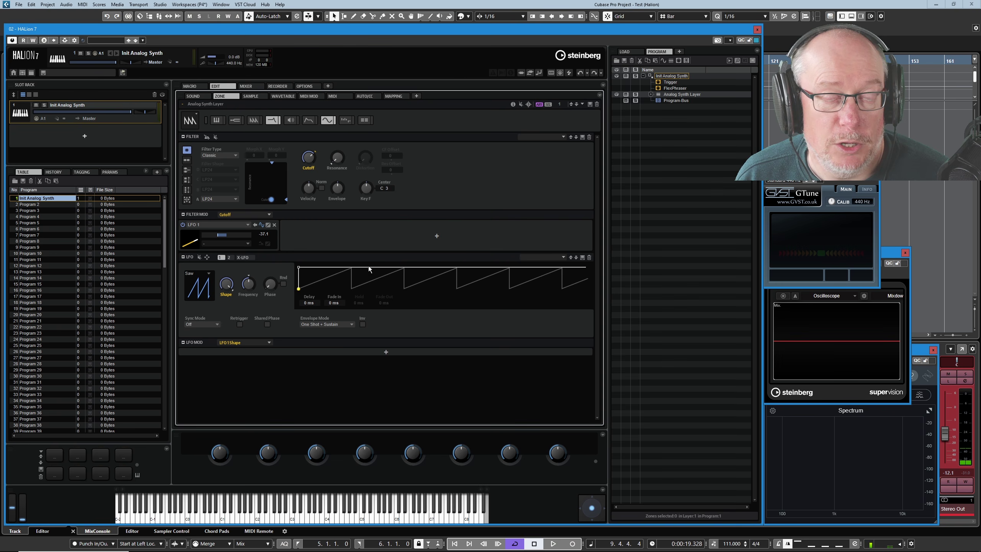
drag(219, 283, 256, 405)
Switch the LFO waveform to Ramp and try adjusting its Shape
click(201, 274)
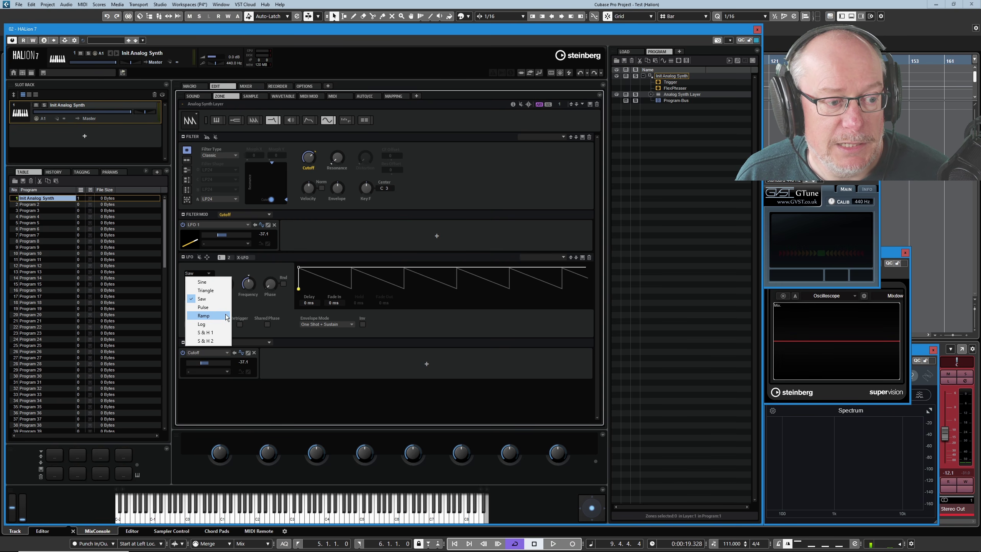
click(212, 316)
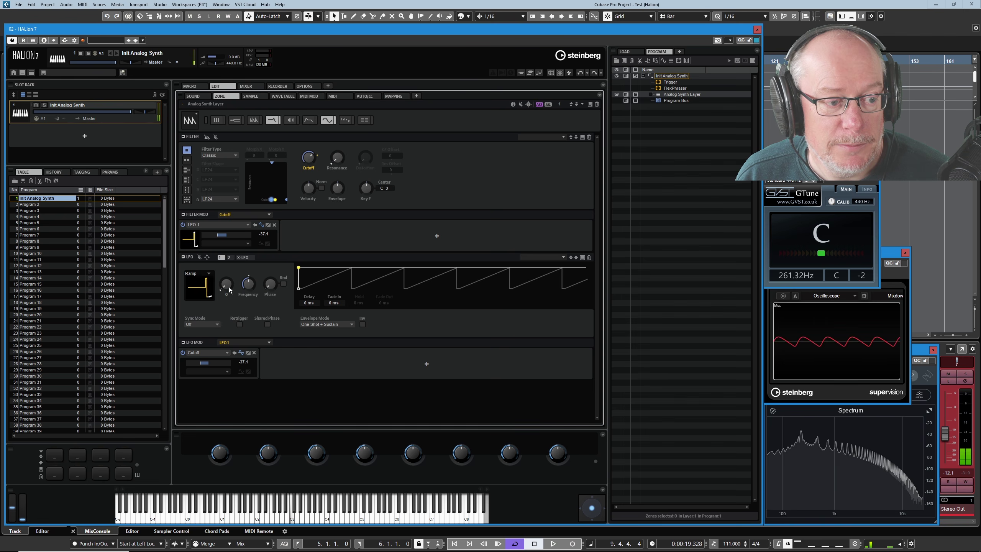
click(226, 285)
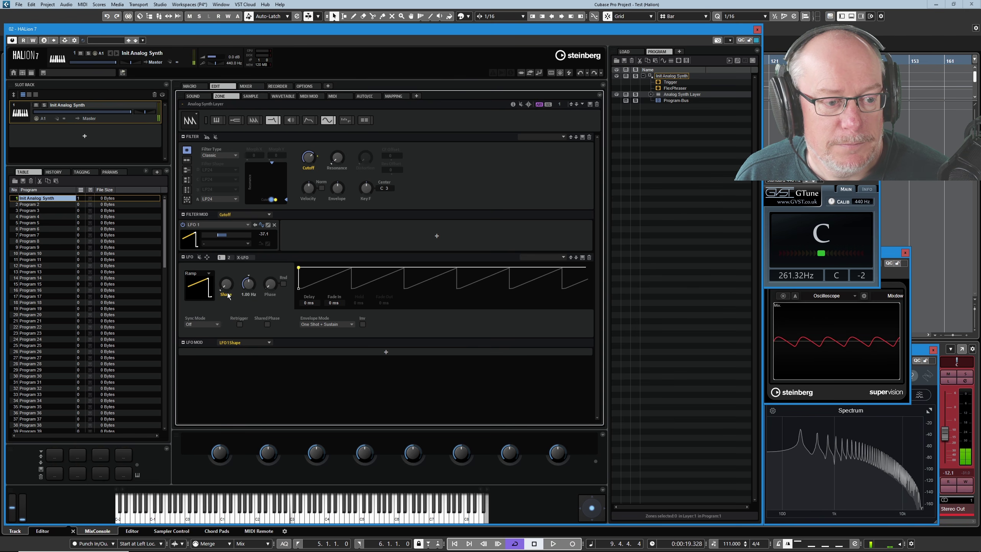
drag(226, 287, 167, 242)
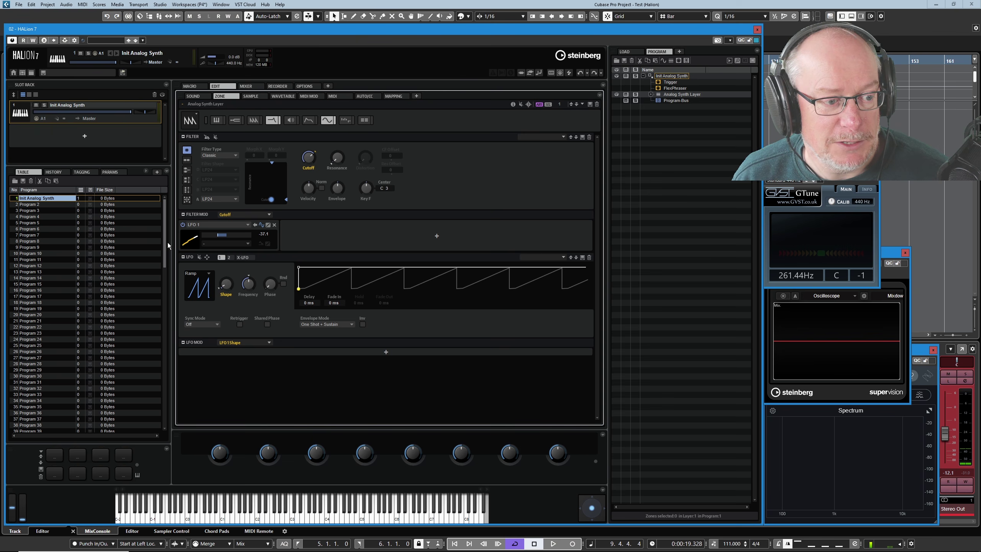
Switch the LFO waveform to Pulse
click(211, 276)
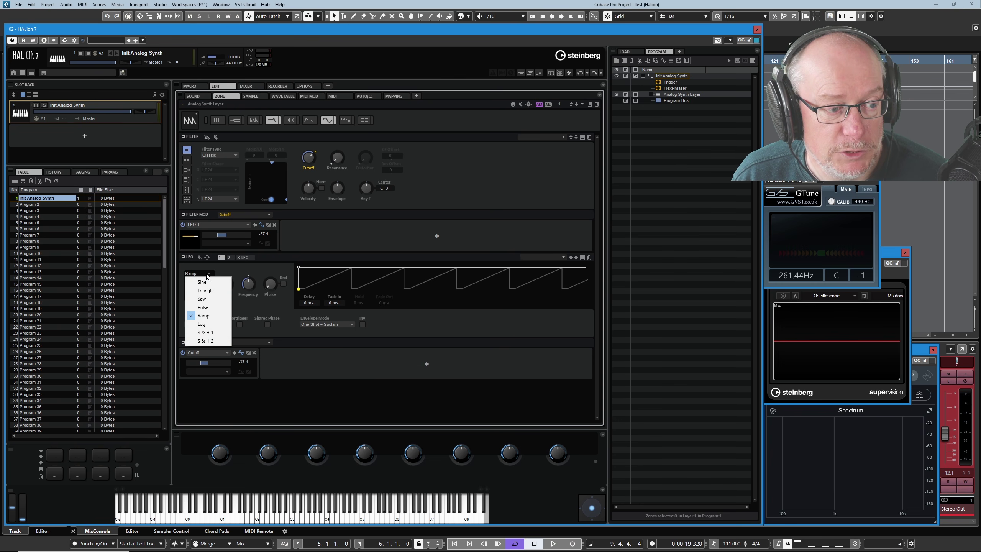
click(213, 309)
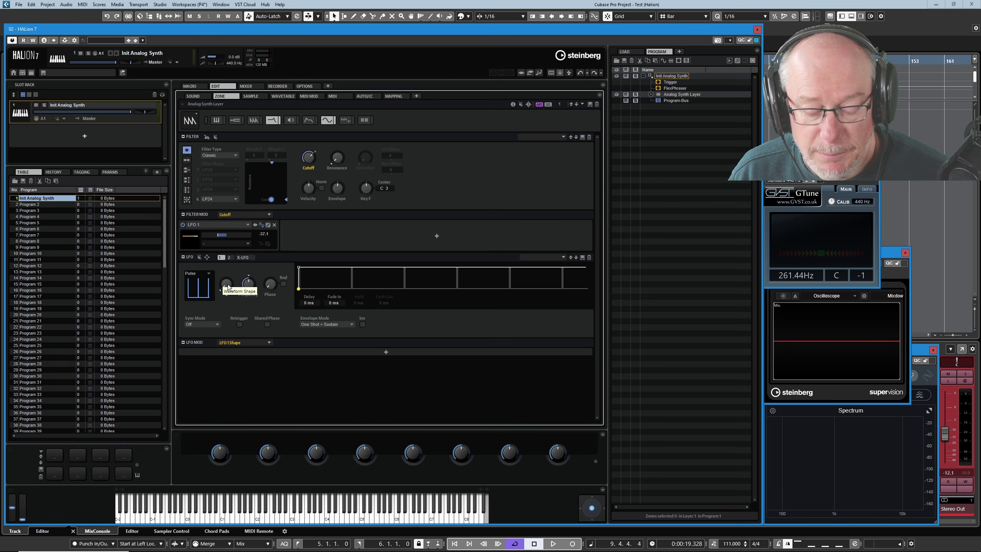
Sweep the Pulse waveform's Shape upward from 0, ending at about 92
drag(228, 287, 224, 254)
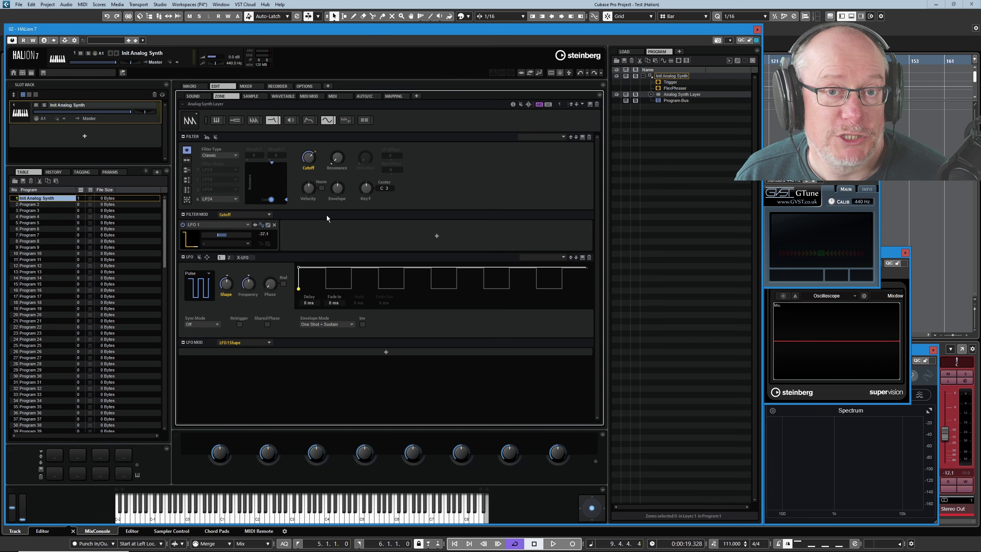
mouse_move(229, 284)
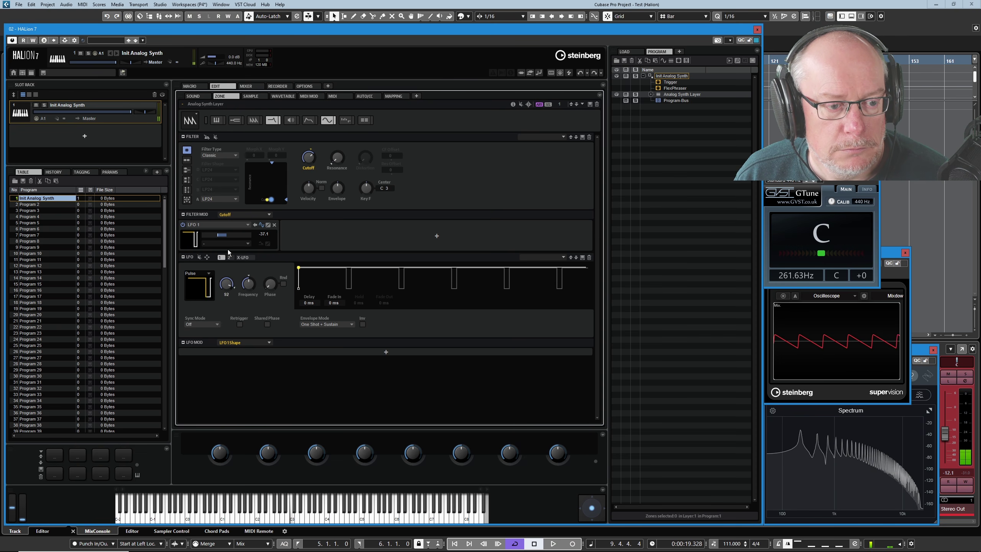
Switch the LFO waveform to Log and raise its Shape to 100
click(197, 273)
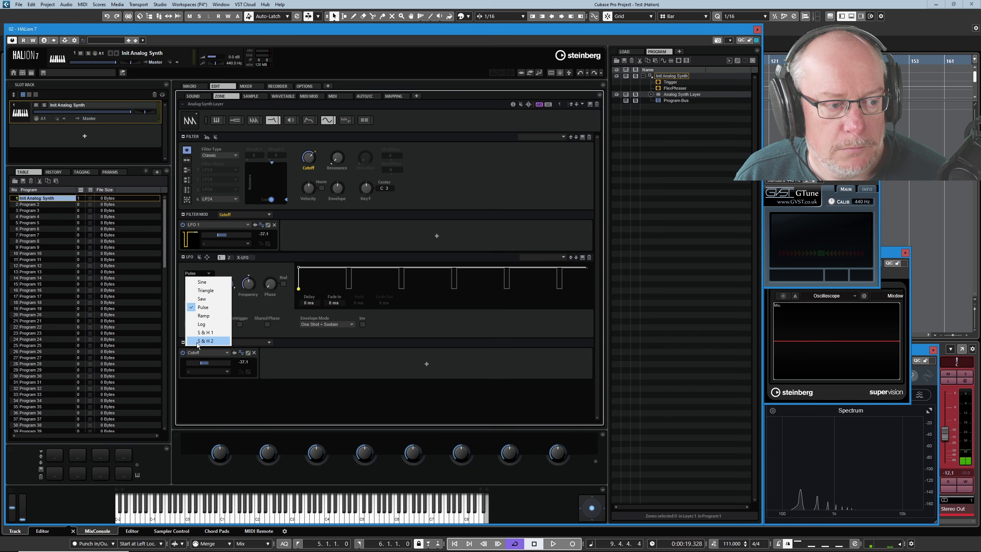
click(207, 325)
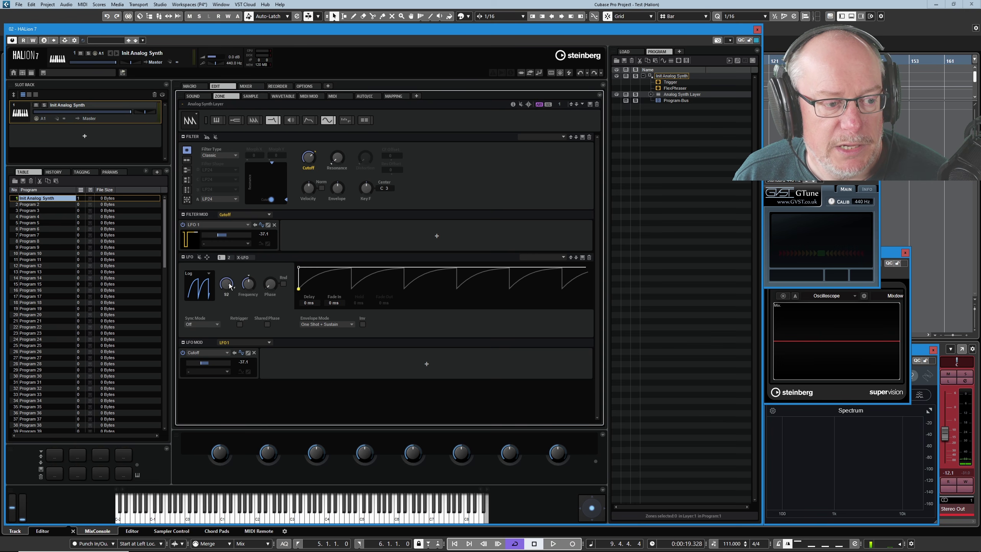
drag(229, 286, 196, 211)
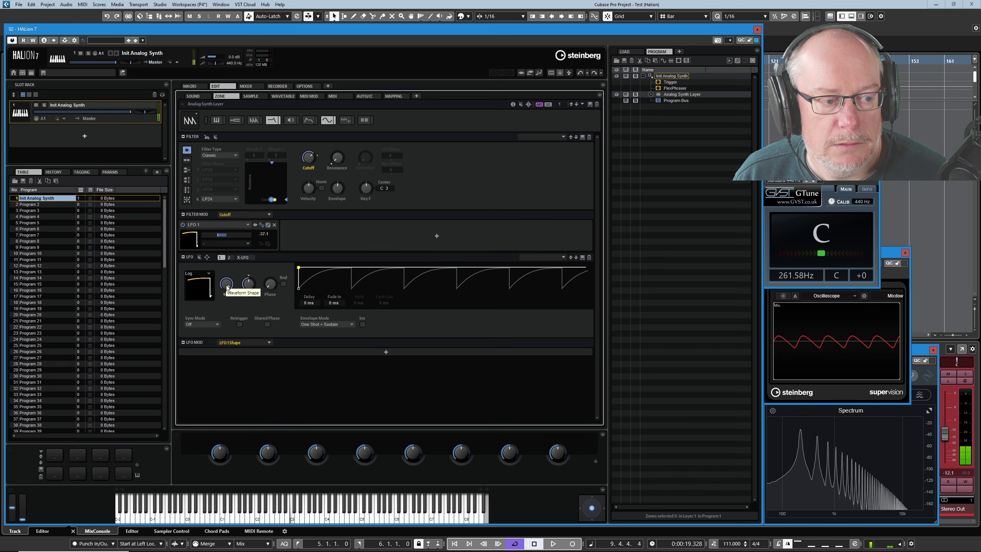
Switch the LFO waveform to S & H 1 and lower its Shape from the maximum to 0
click(209, 277)
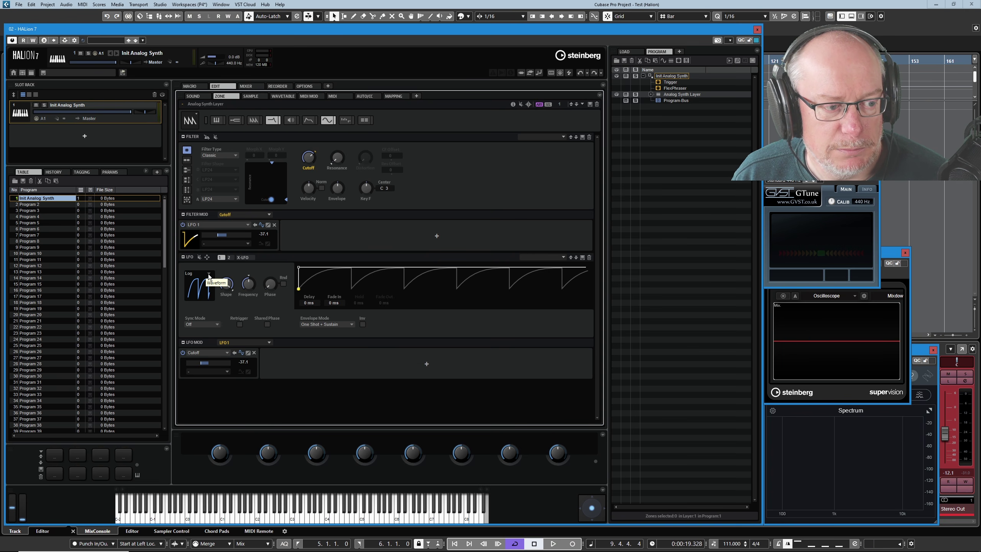
click(208, 276)
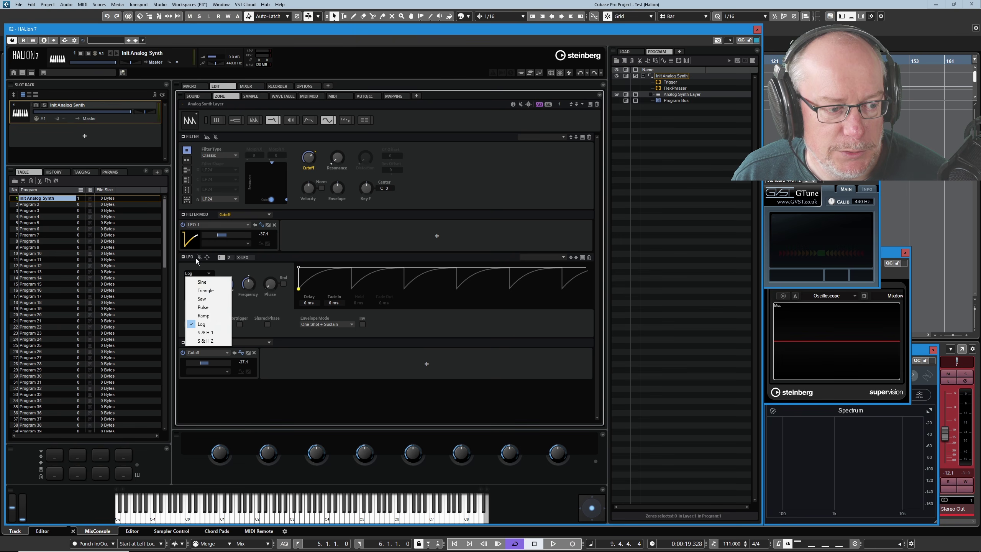
click(206, 332)
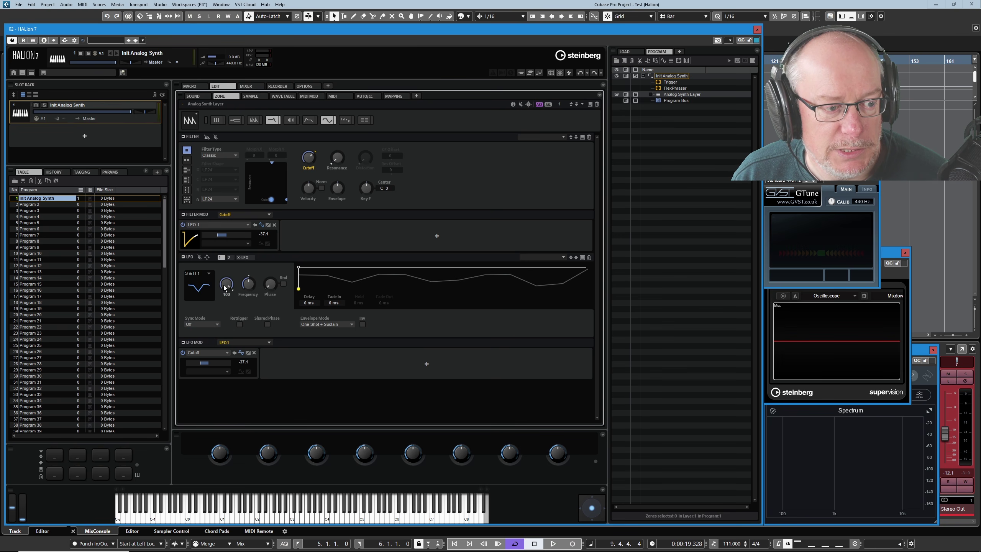
drag(224, 287, 241, 389)
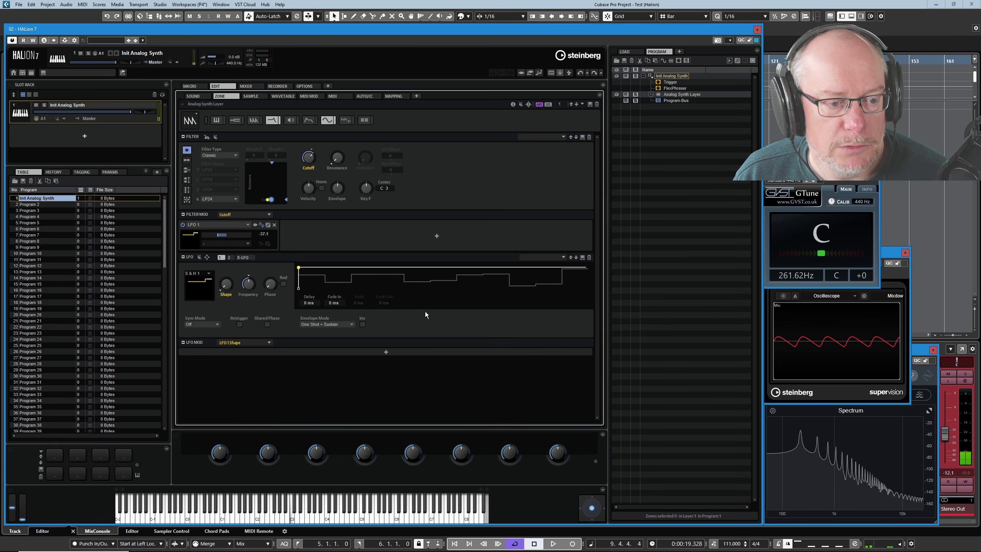
Adjust the LFO frequency to about 3 Hz, keep Shape at 0, and raise the frequency slightly further
mouse_move(256, 294)
mouse_down()
mouse_move(254, 280)
mouse_move(248, 301)
mouse_up()
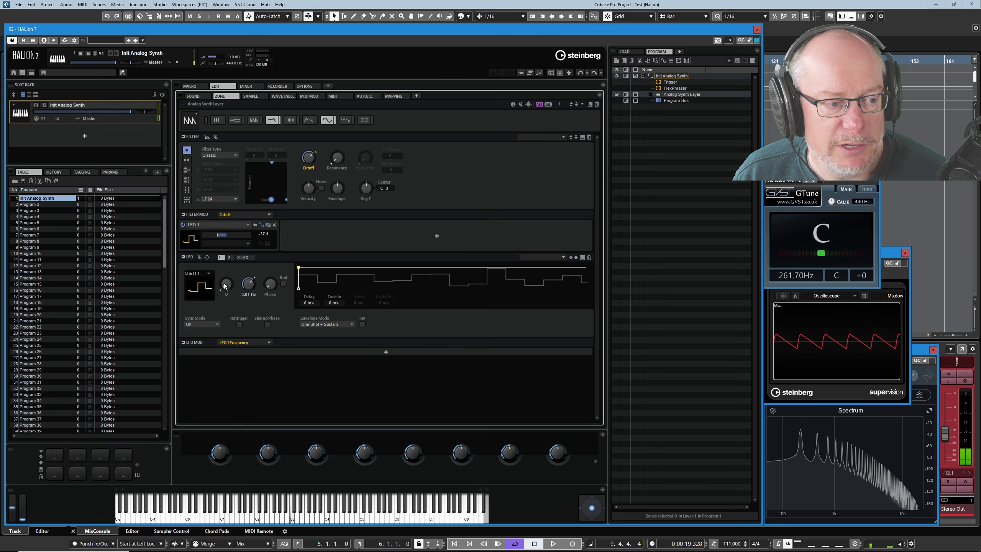
click(233, 284)
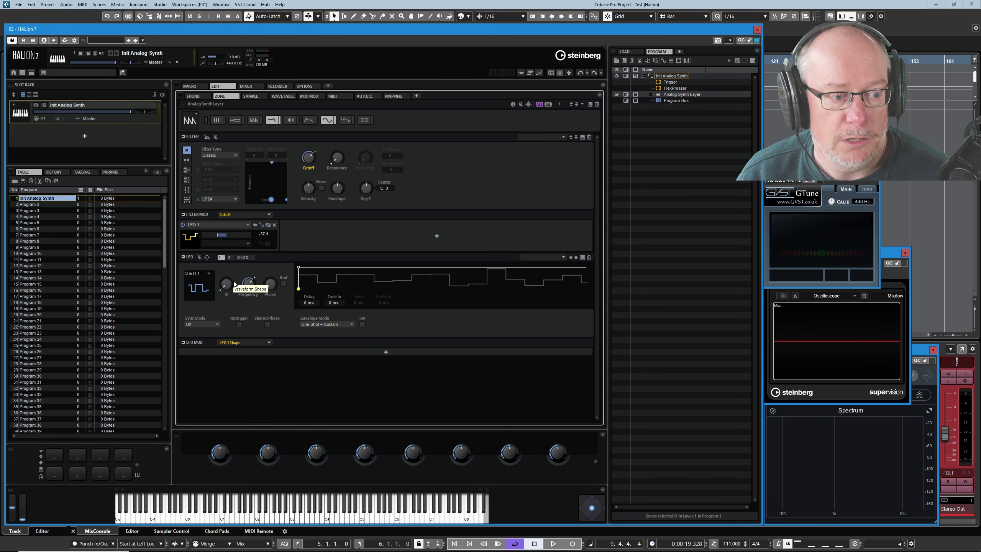
click(248, 283)
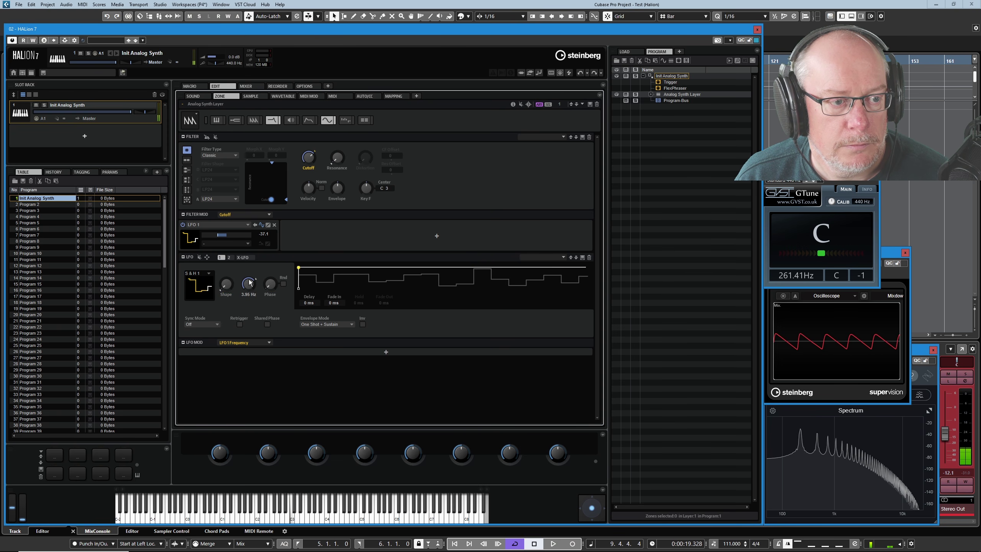
Set the LFO 1 modulation depth to 48.4 and sweep the filter cutoff down, finishing at about 1670 Hz
mouse_move(302, 156)
drag(301, 156, 308, 170)
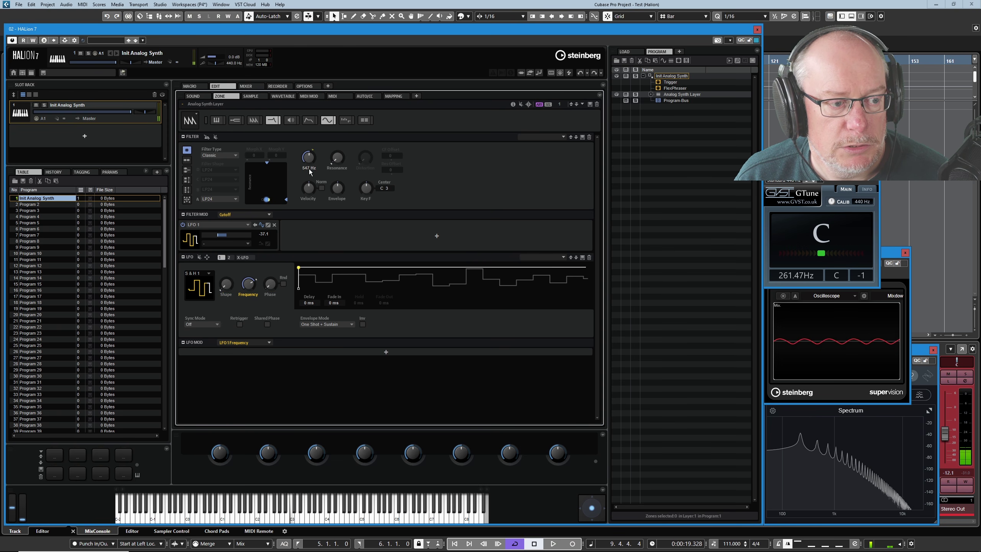
drag(223, 235, 237, 234)
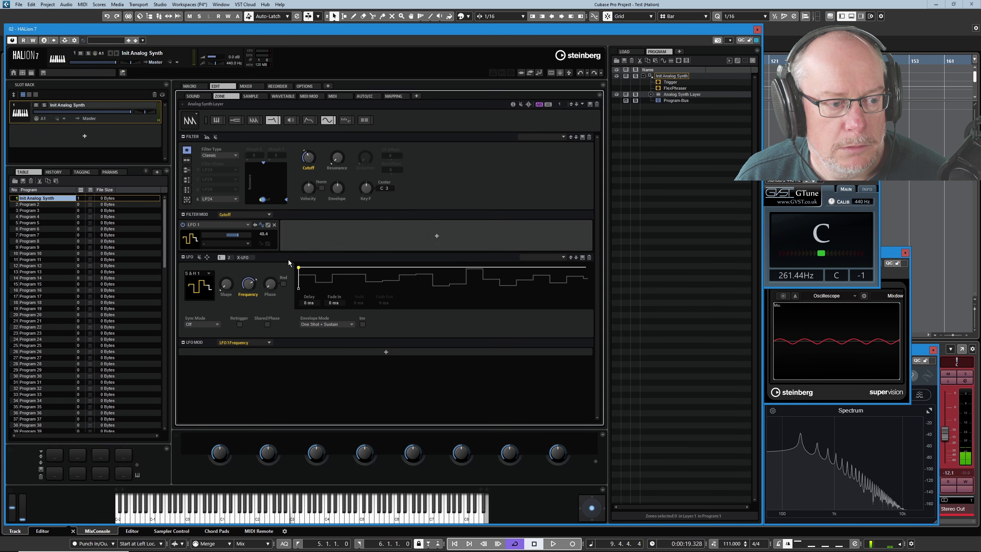
scroll(248, 286, up, 5)
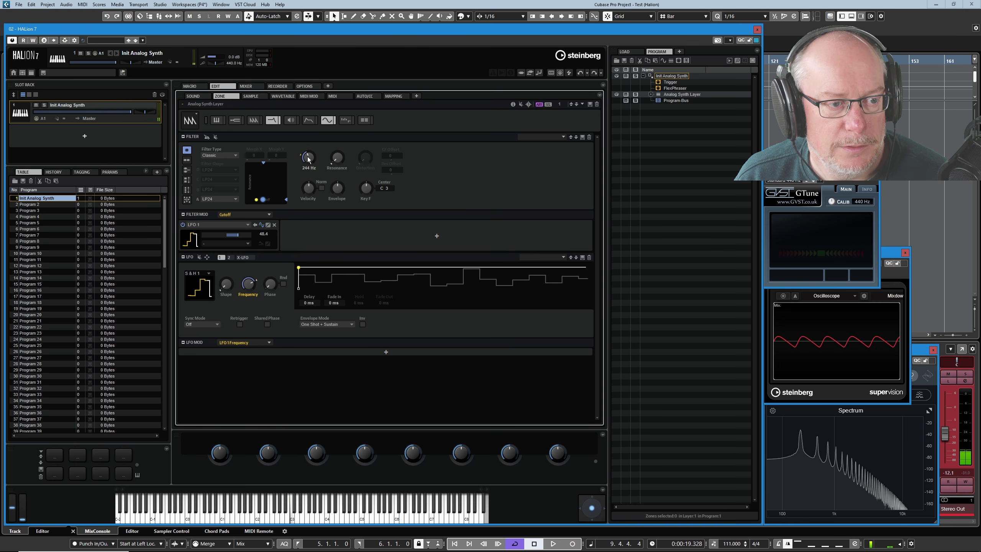
mouse_move(311, 157)
scroll(311, 157, up, 6)
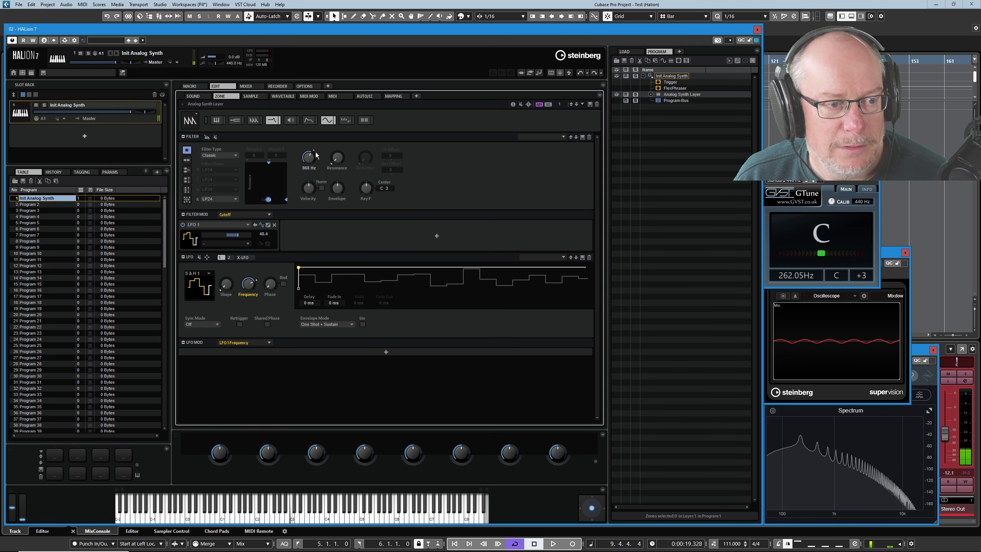
scroll(319, 153, up, 1)
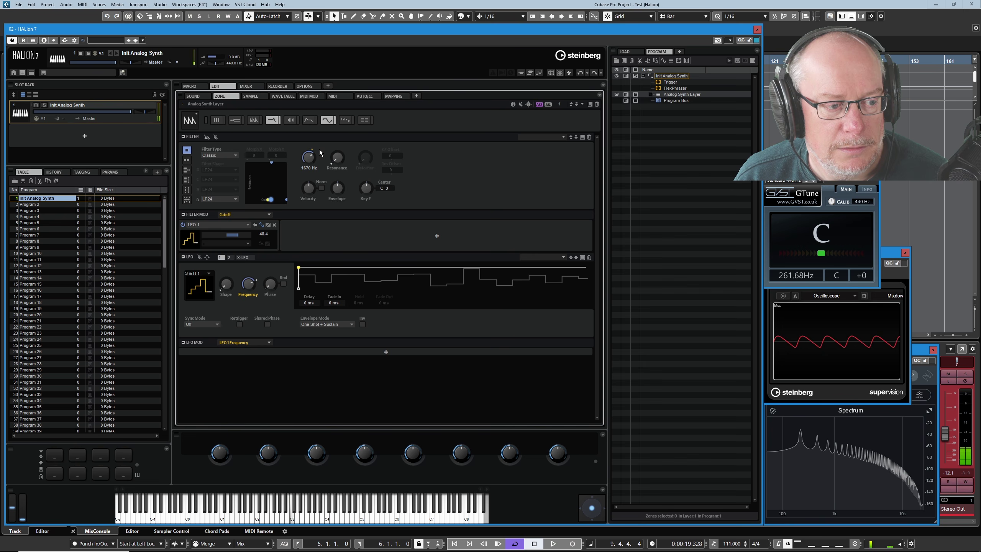
Switch the LFO waveform to S & H 2 and raise its Shape, settling at about 17
click(228, 284)
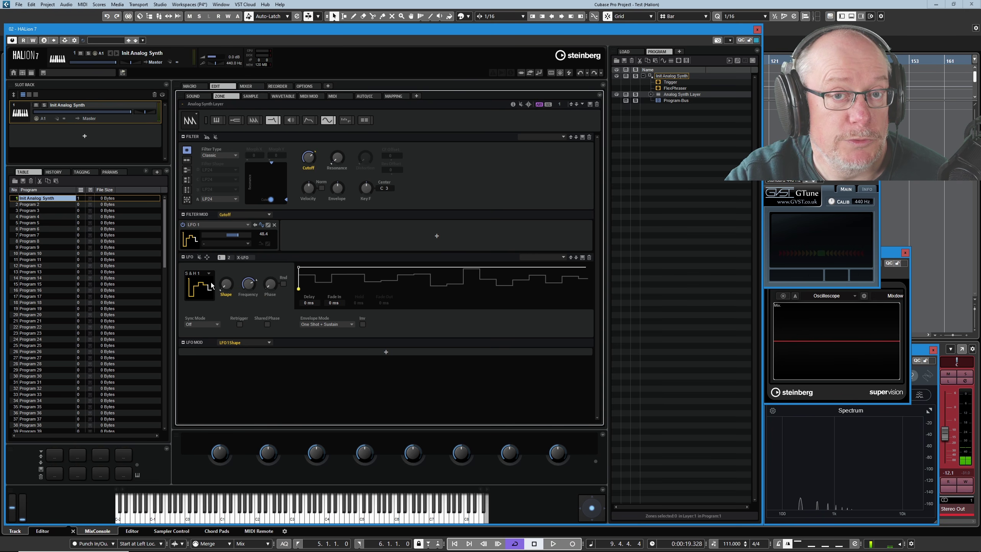
scroll(210, 282, down, 1)
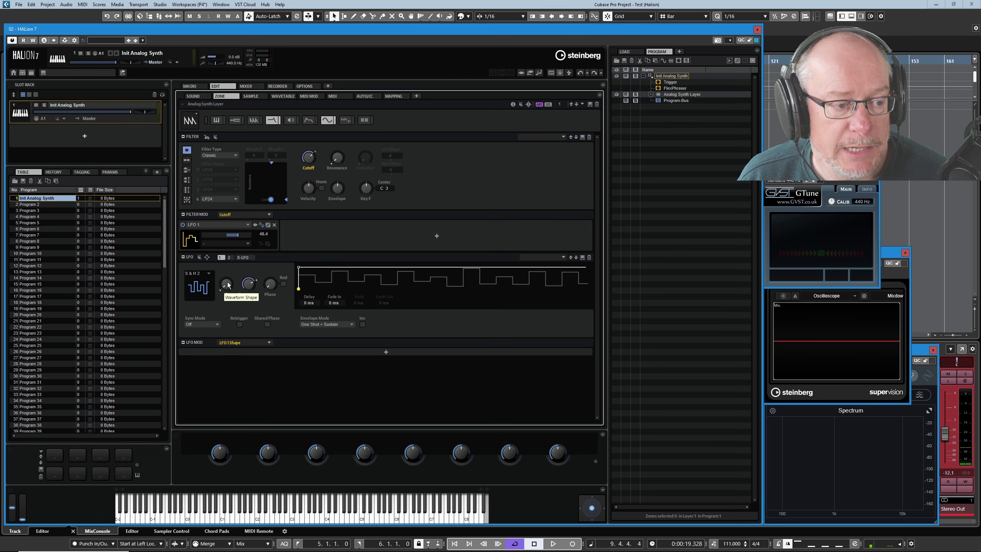
drag(228, 282, 230, 271)
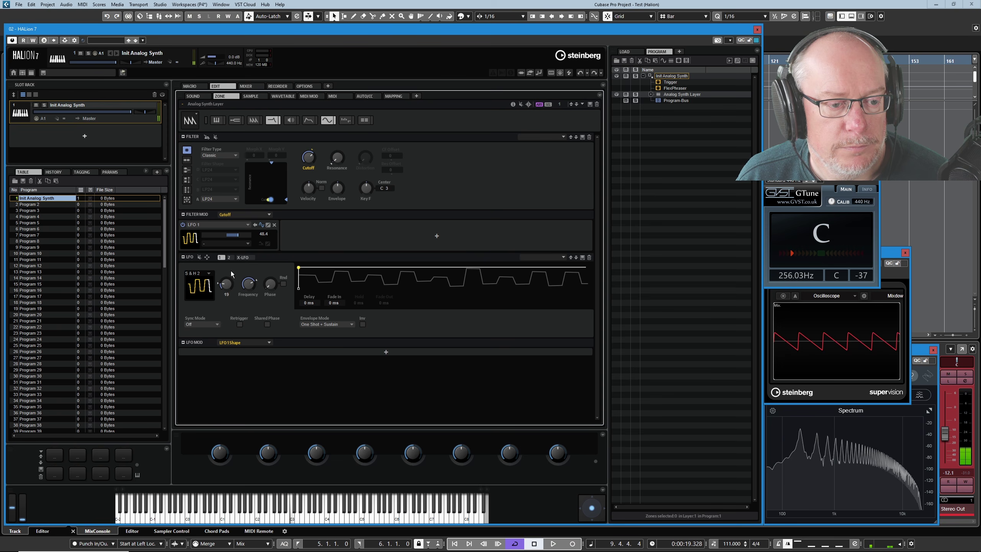
scroll(229, 284, down, 2)
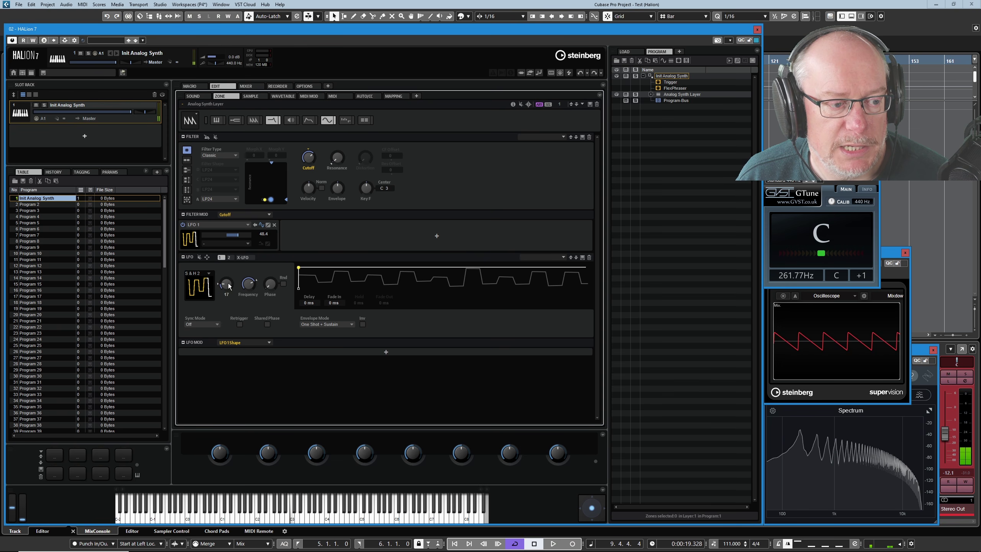
click(377, 278)
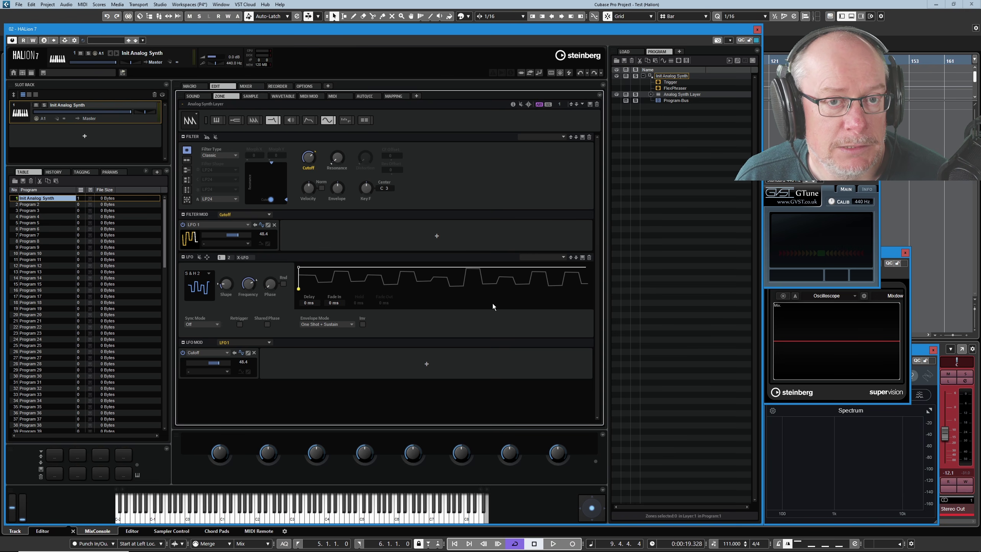
Switch the LFO waveform back to S & H 1 and return its Shape to 0
click(202, 272)
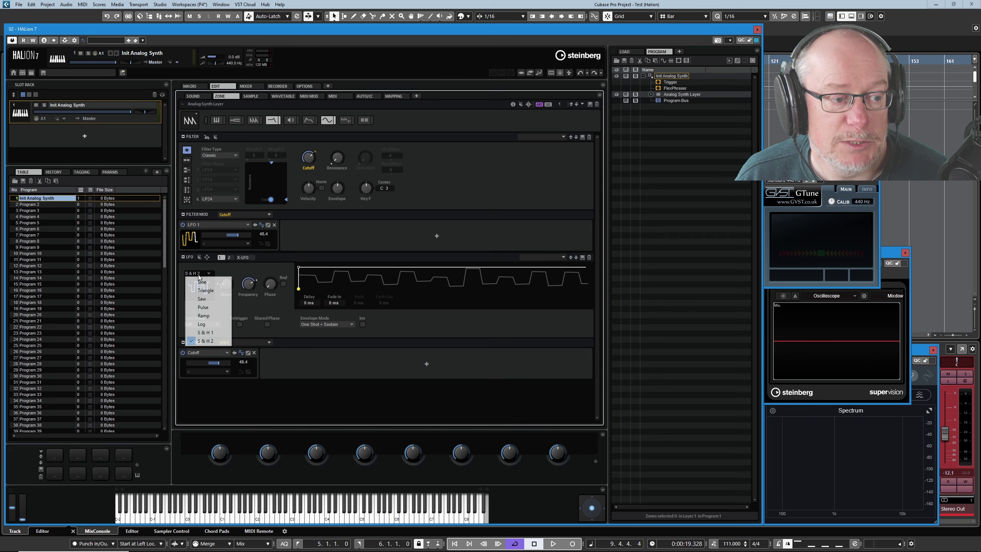
click(209, 332)
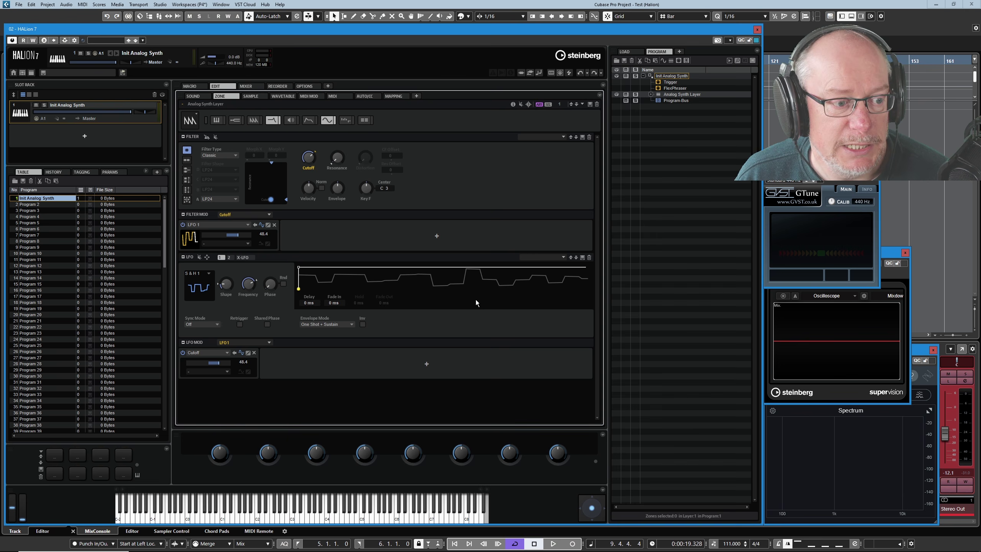
drag(227, 284, 226, 297)
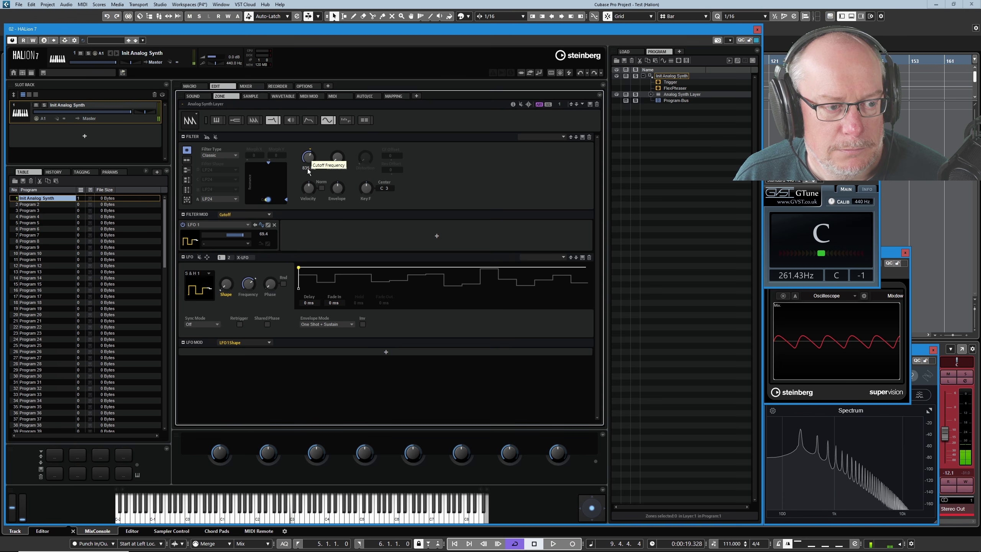
Switch the LFO waveform to Saw, sweep its Phase up to the maximum, and lower it to about 131°
click(198, 273)
click(215, 297)
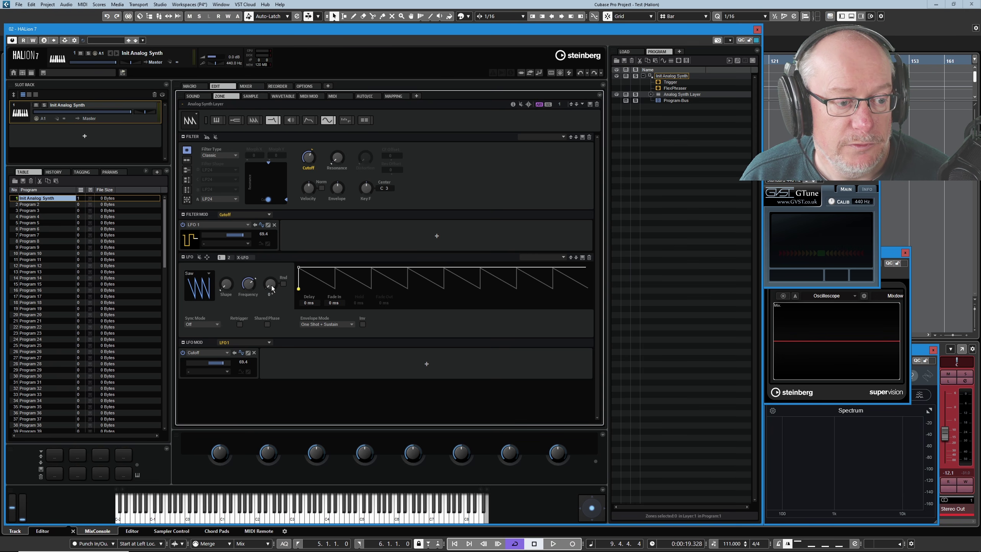
drag(272, 285, 265, 275)
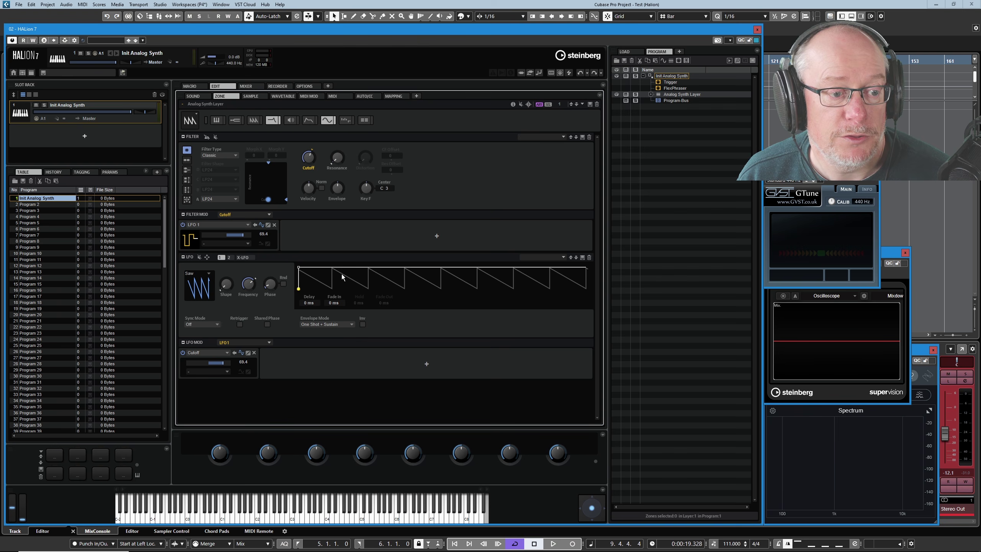
drag(273, 284, 264, 202)
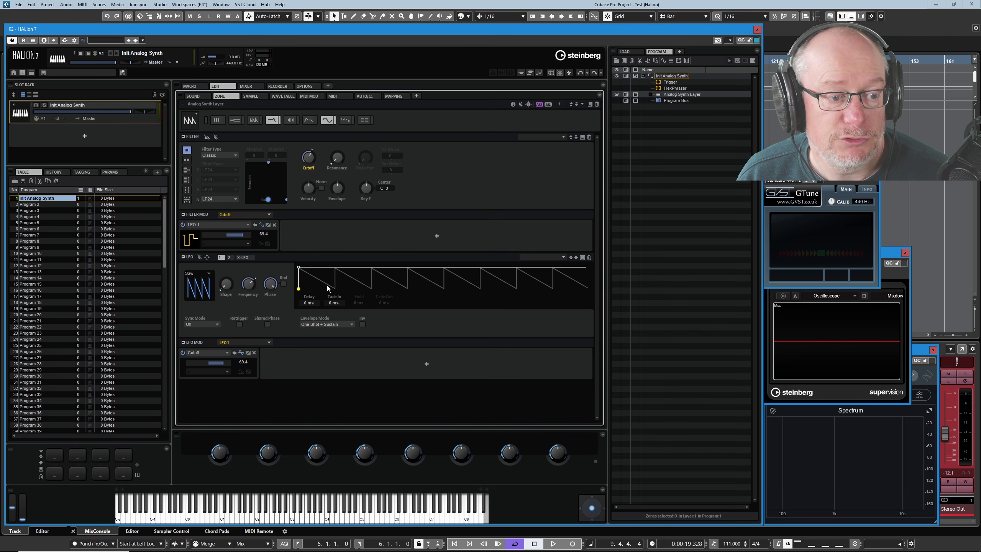
drag(276, 286, 290, 320)
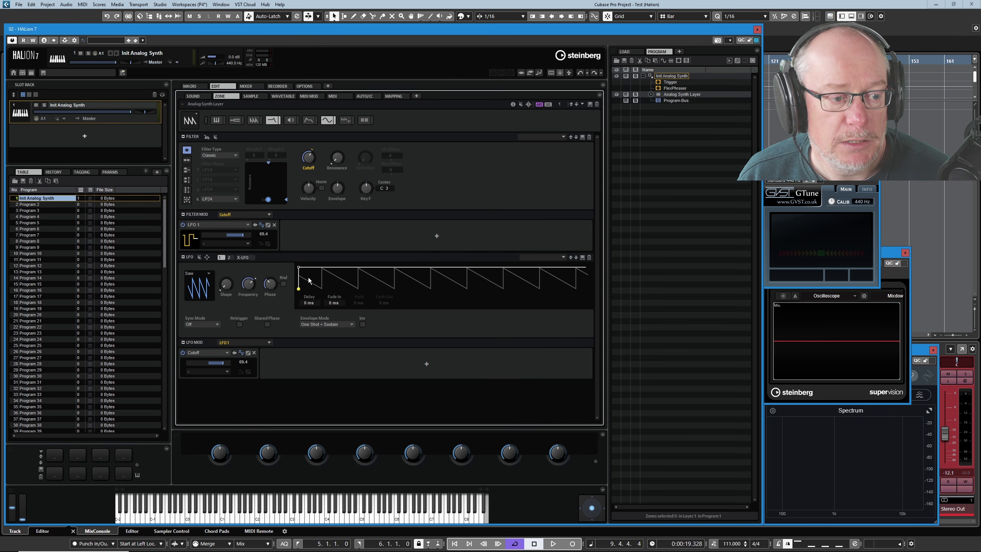
Return the Saw LFO's Phase to 0, and raise it again to about mid-range
mouse_move(277, 288)
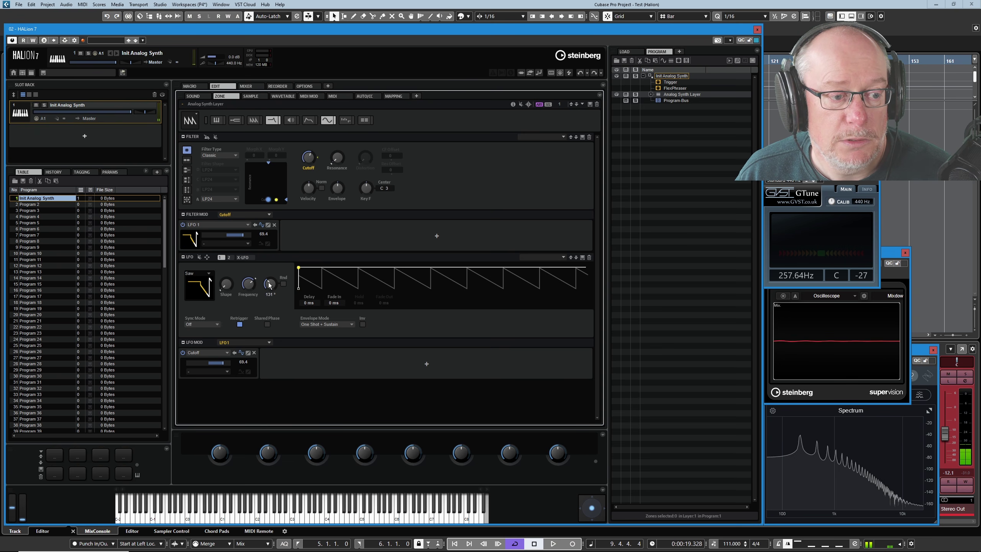
drag(268, 282, 277, 325)
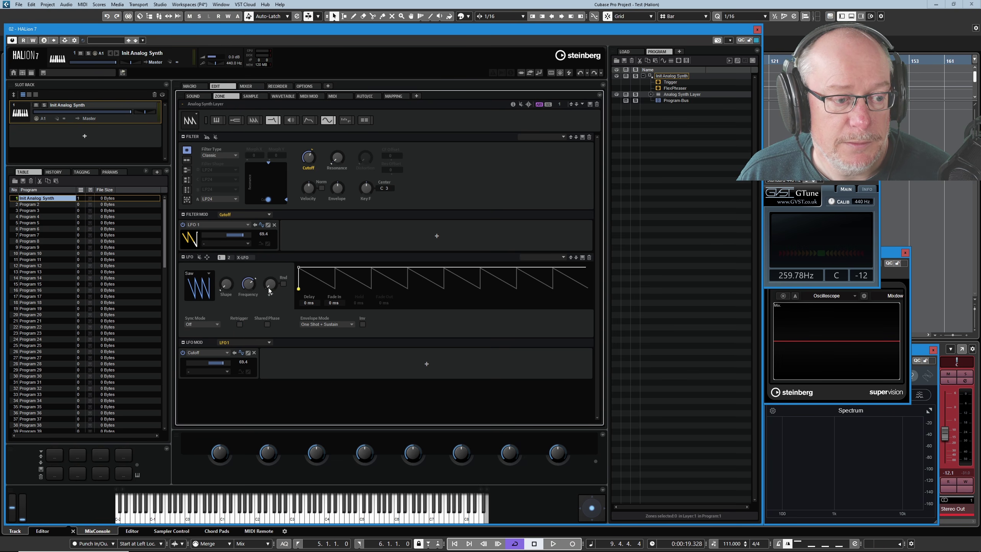
drag(269, 287, 271, 251)
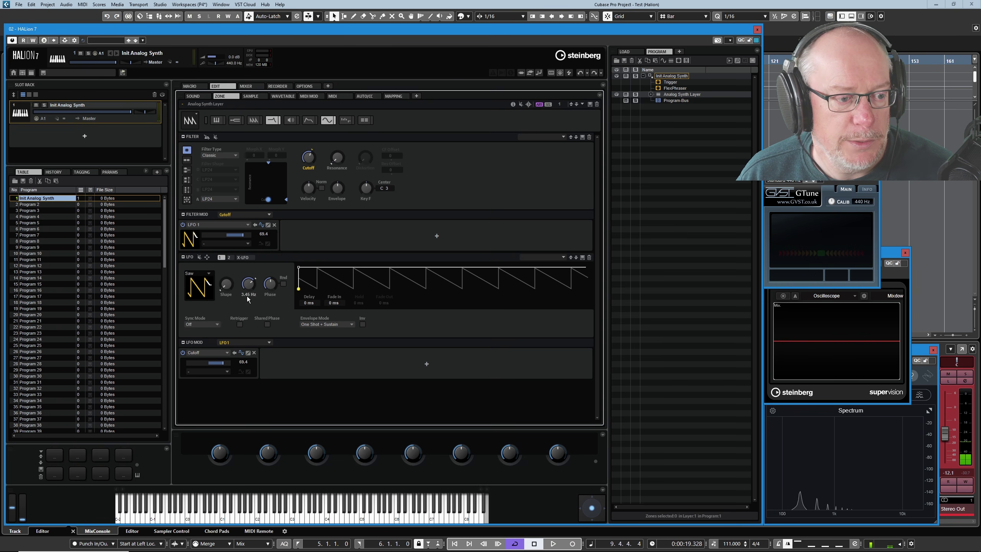
Lower the LFO frequency to slow the Saw cycle and enable random phase (Rnd)
drag(247, 286, 256, 323)
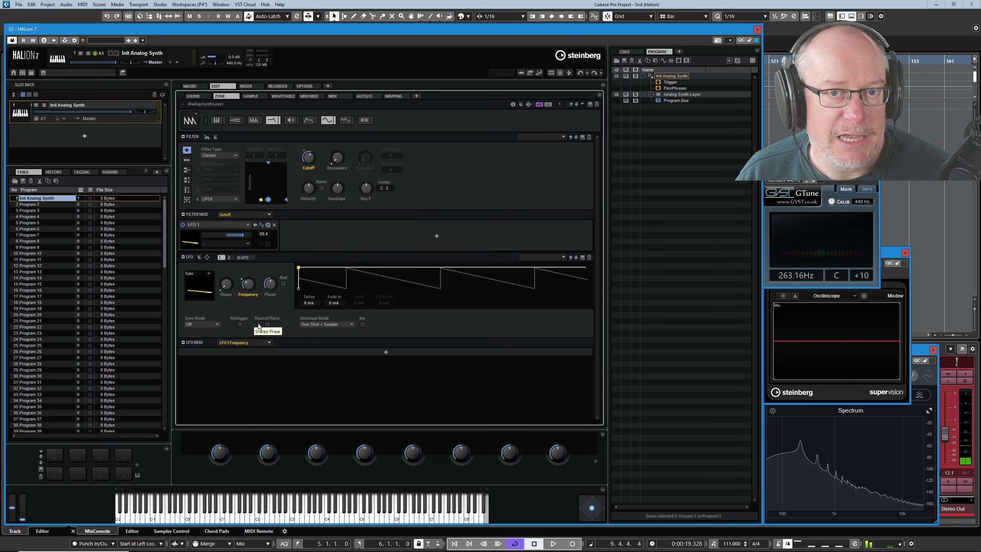
mouse_move(248, 283)
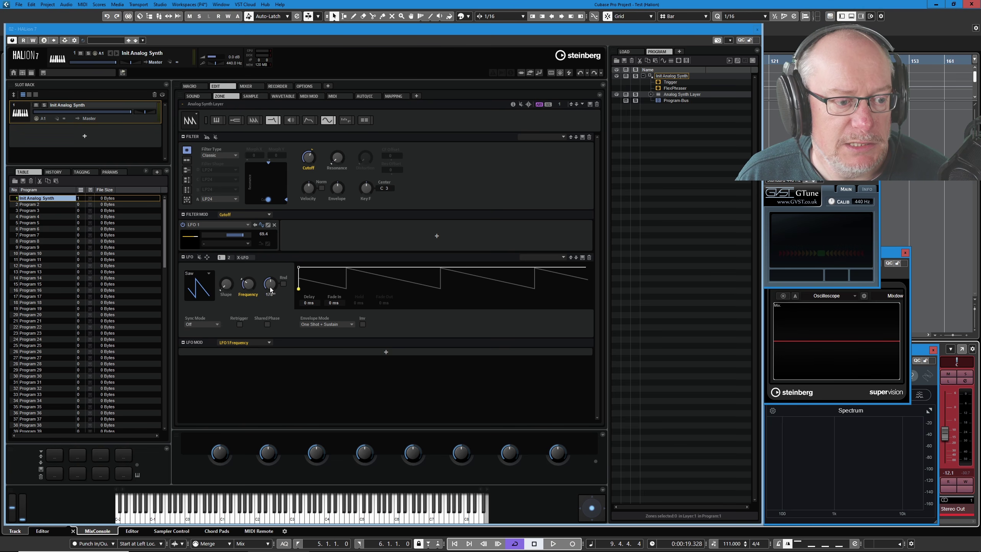
click(283, 283)
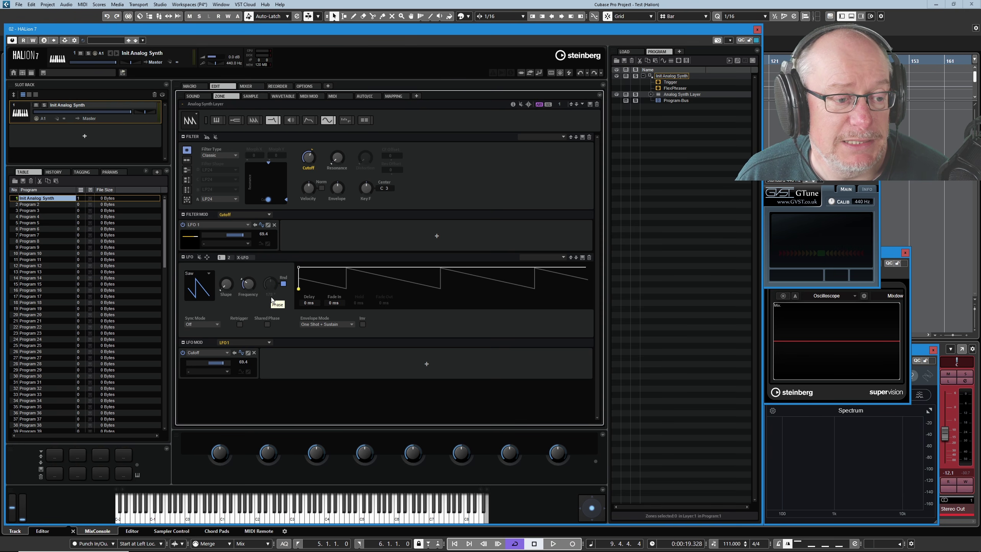
Enable Retrigger for the Saw LFO and turn off its random phase (Rnd)
click(239, 324)
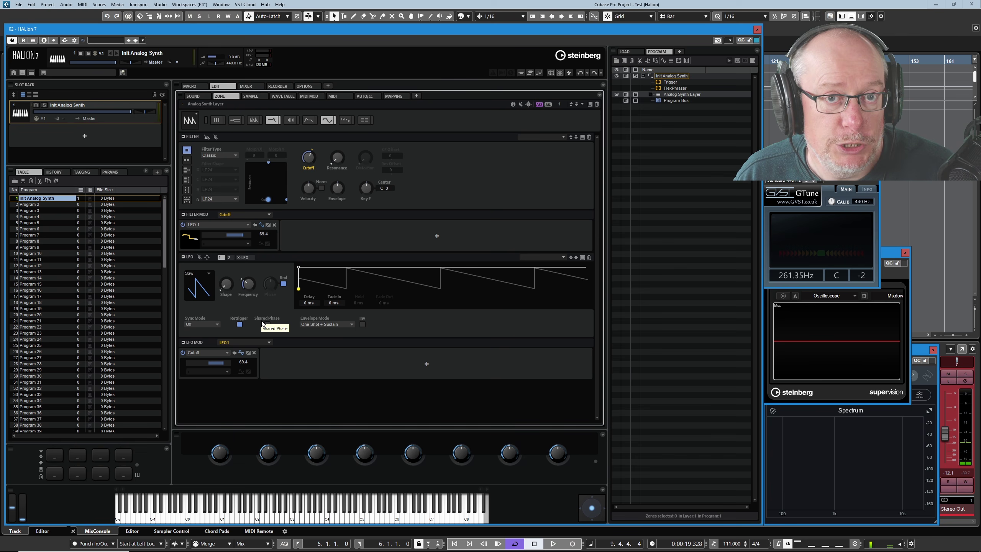
click(283, 284)
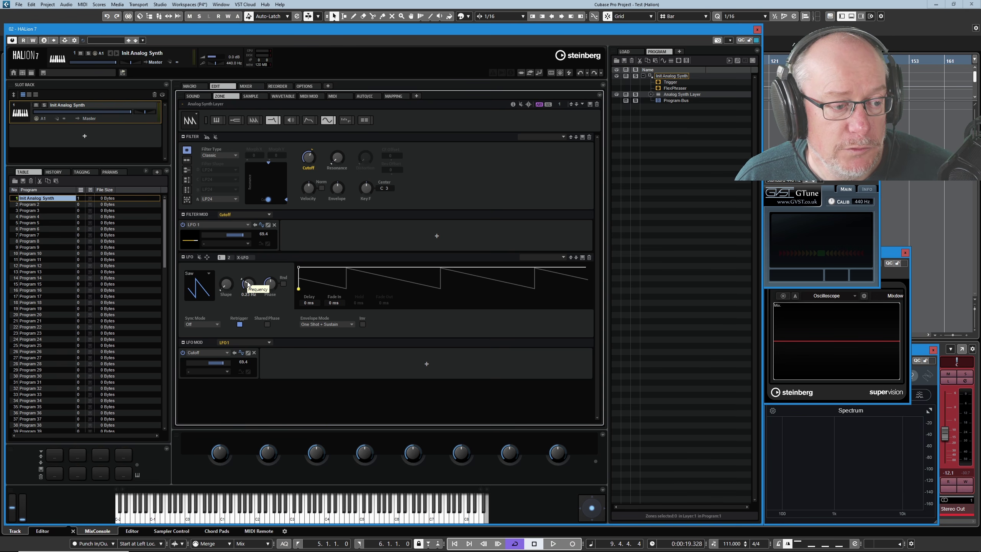
Set the LFO Sync Mode to Tempo + Retrig, and switch it to Tempo + Beat
click(204, 324)
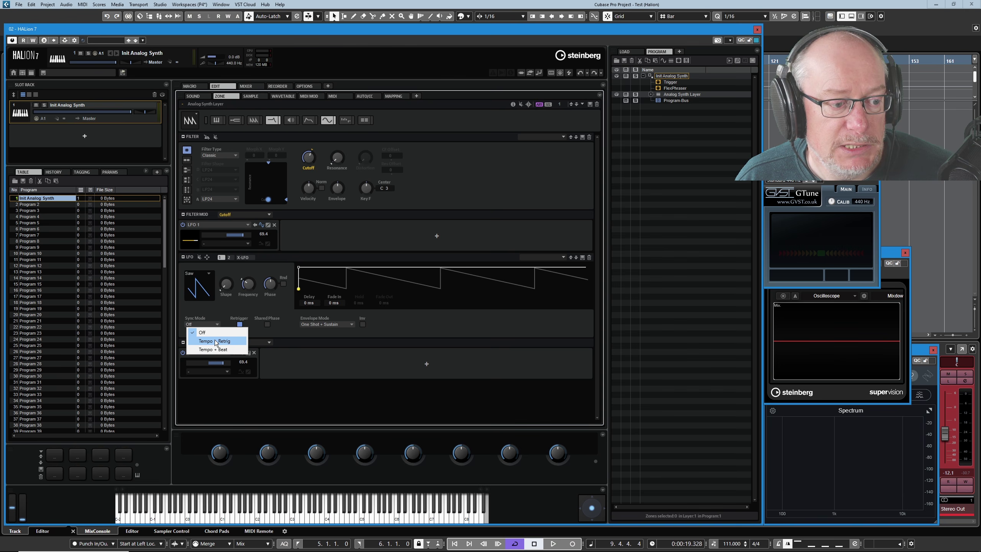
click(215, 341)
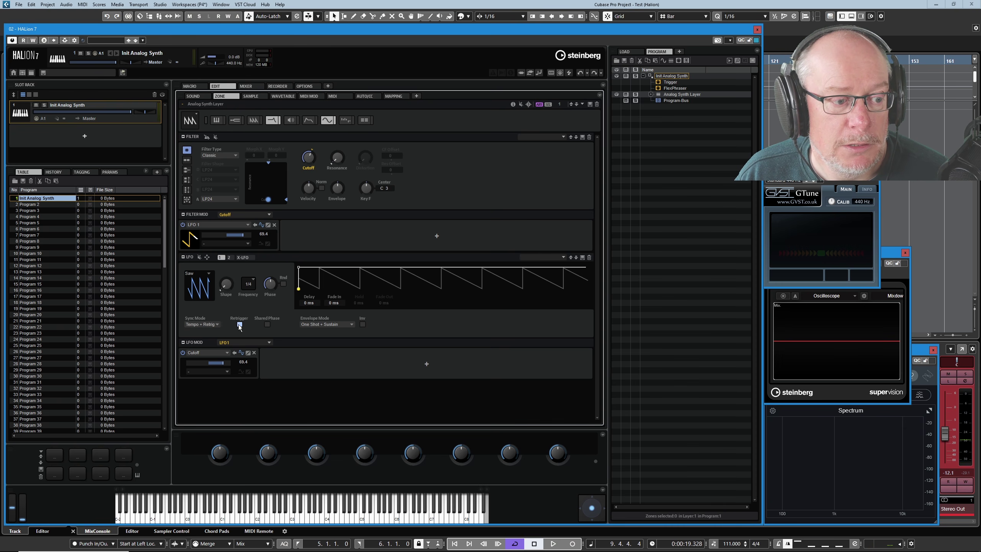
click(213, 325)
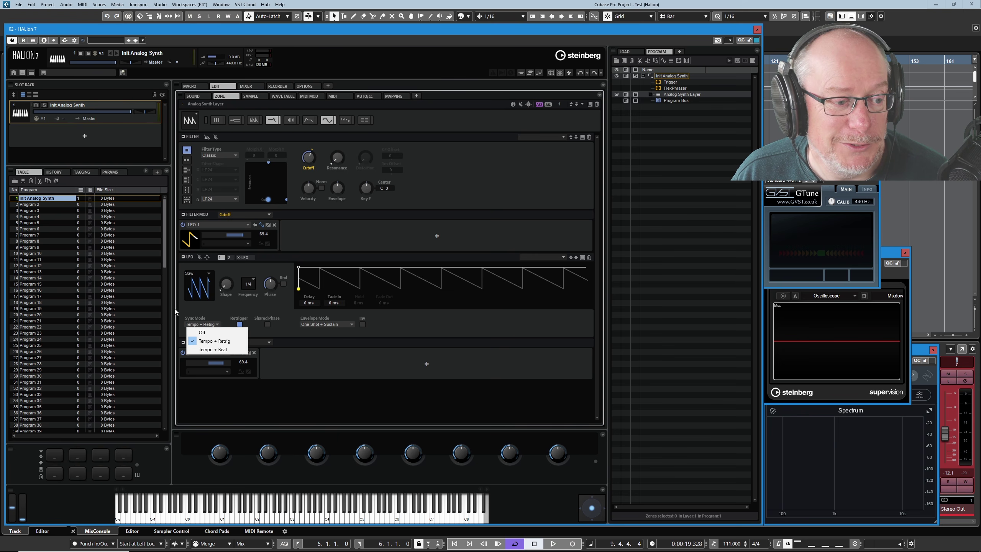
click(213, 349)
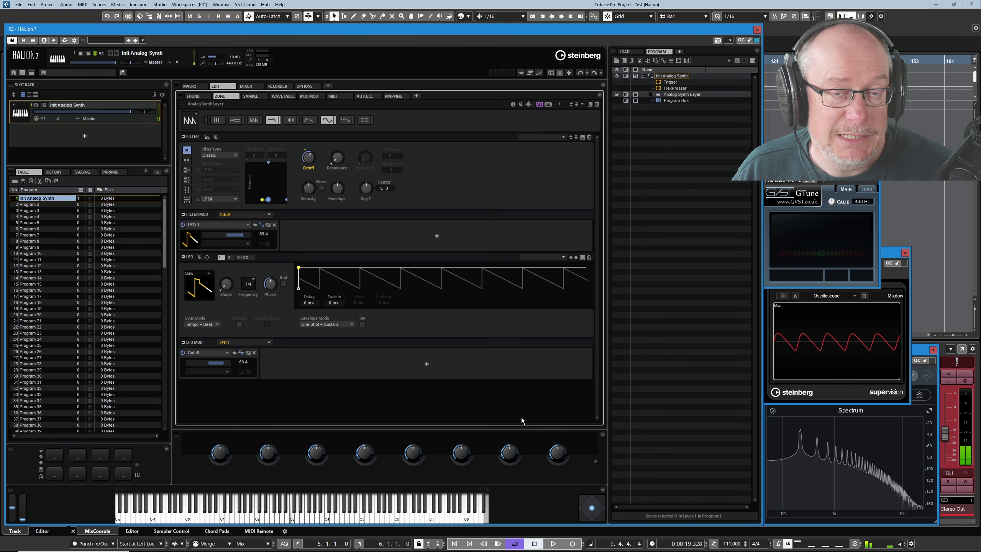
Advance the stopped transport position by one beat and two further sixteenths to try the beat-synced LFO from different positions
click(621, 545)
scroll(621, 546, up, 1)
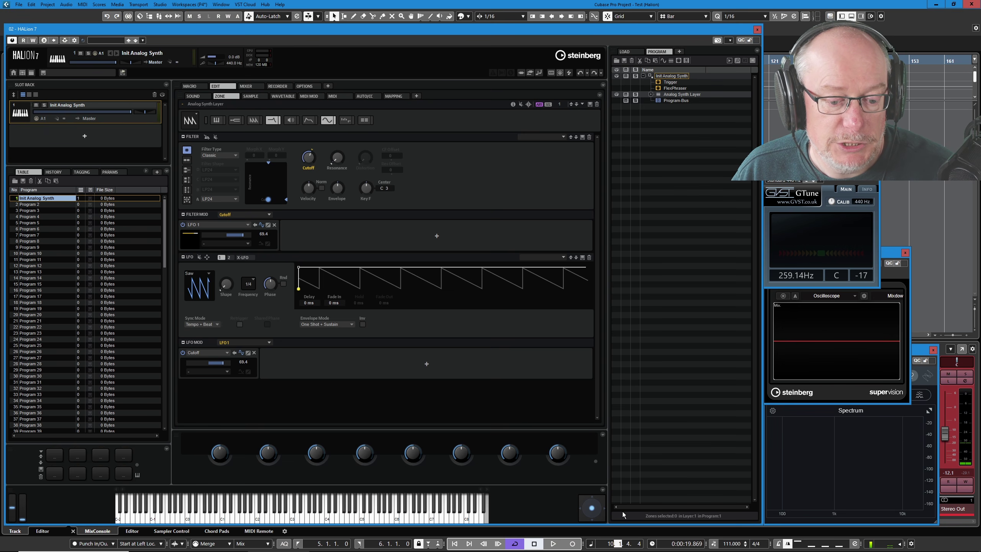
click(629, 545)
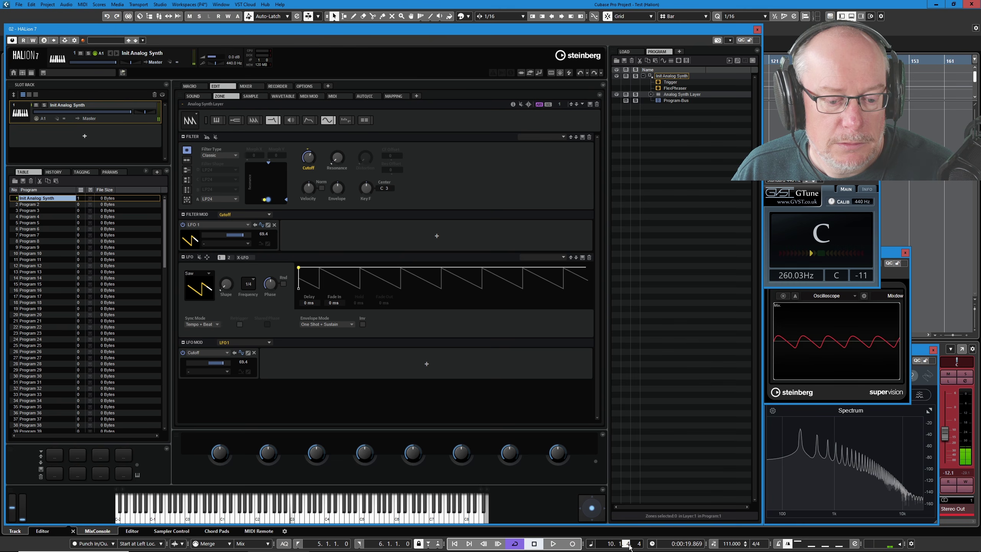
scroll(628, 545, up, 2)
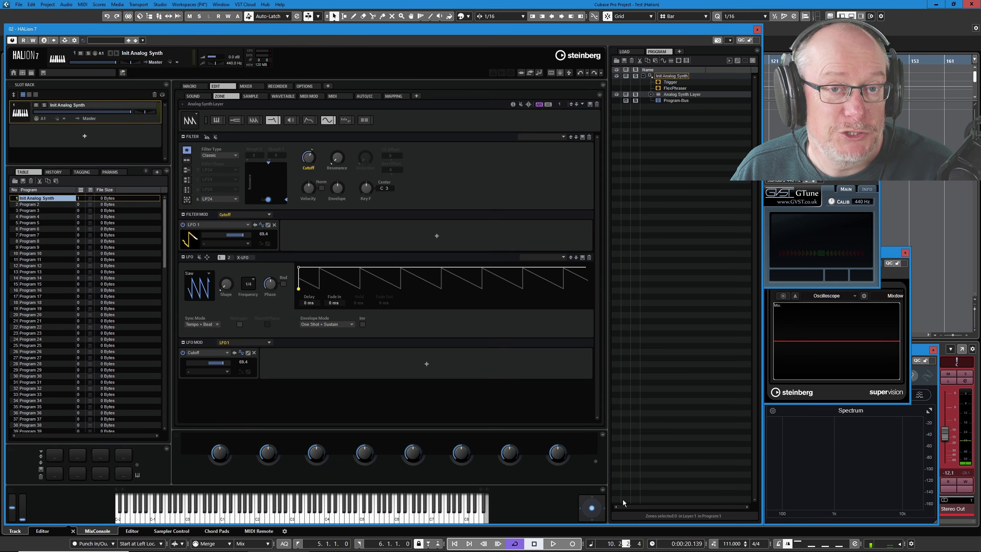
During playback, adjust the LFO phase slightly and choose a longer synced note value for its frequency
click(554, 544)
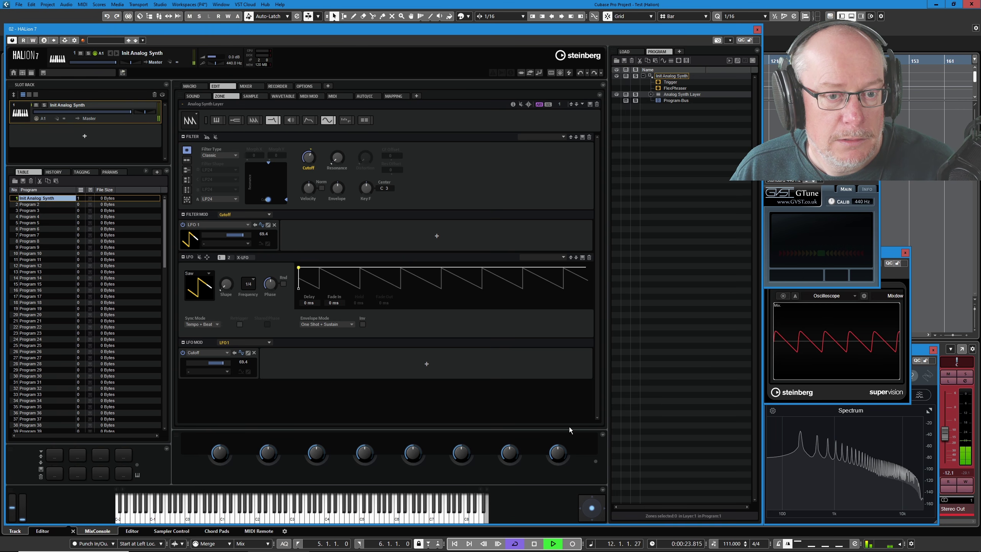
drag(270, 289, 269, 285)
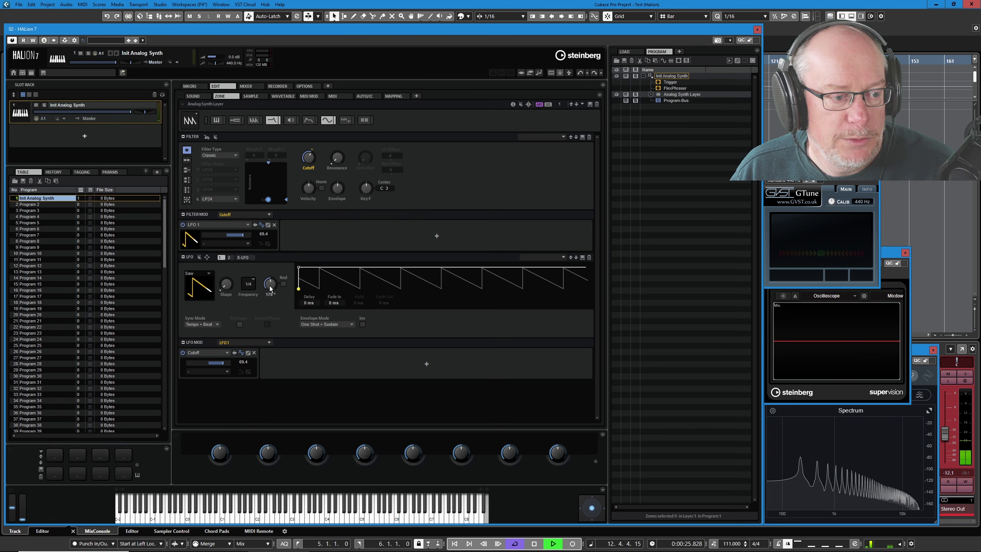
click(248, 284)
click(261, 463)
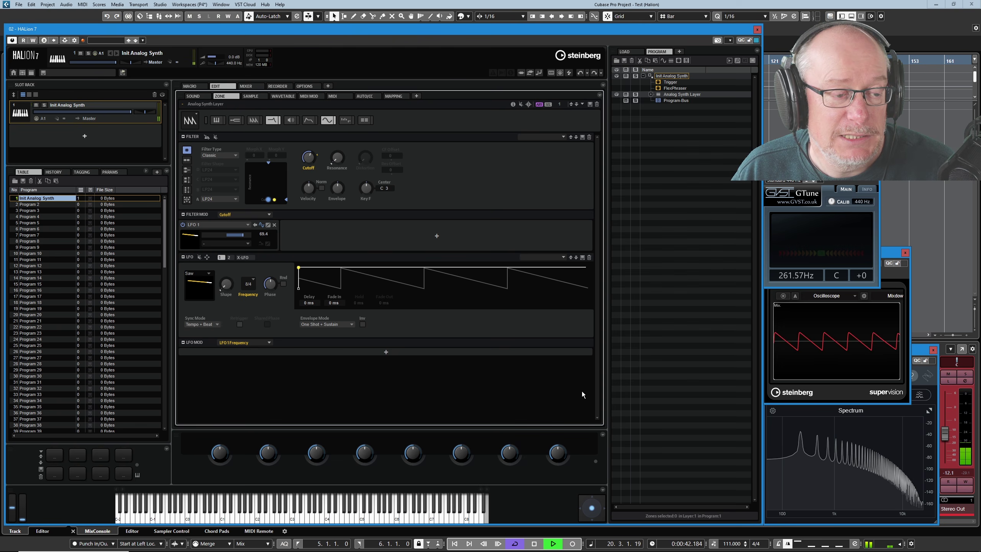
Stop playback and set the LFO Sync Mode back to Off
click(531, 544)
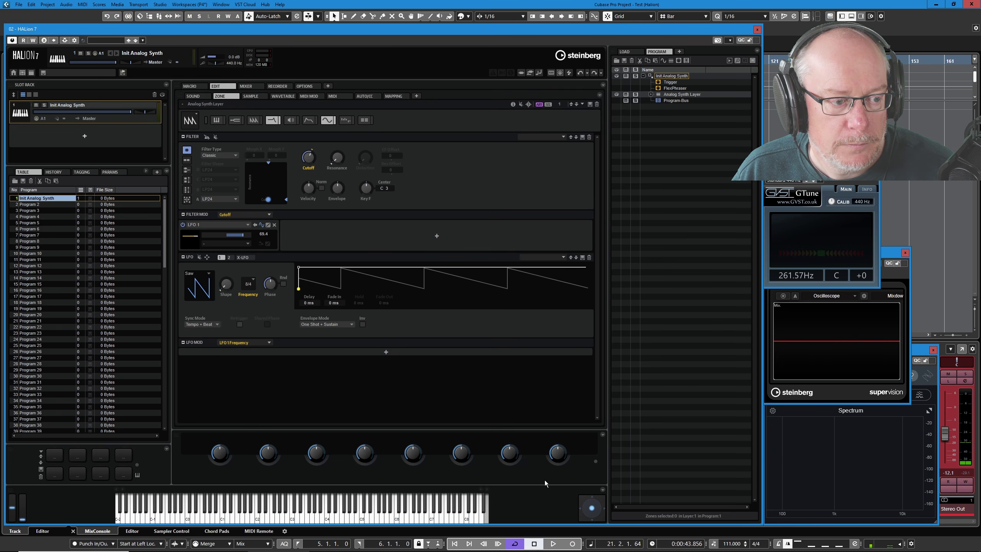
click(201, 324)
click(195, 329)
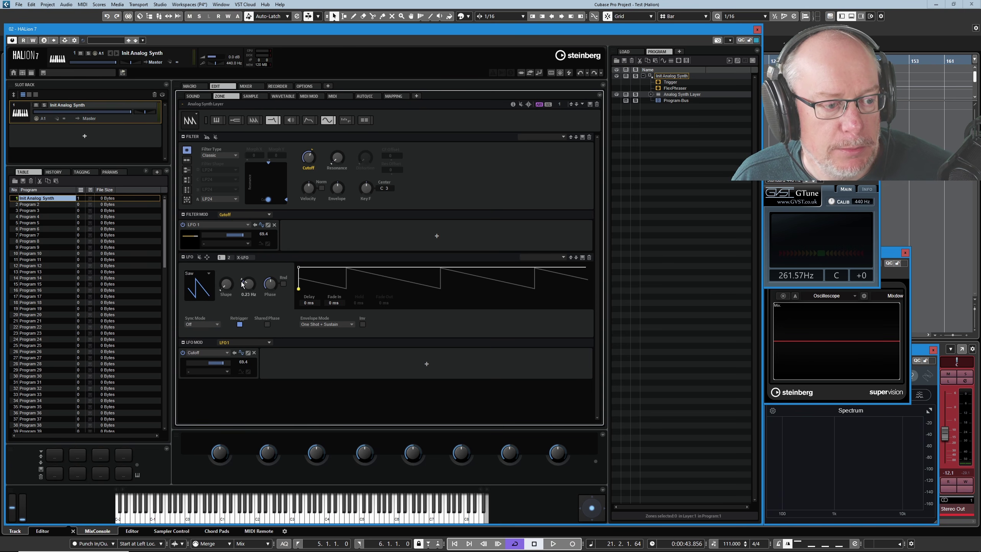
Raise the free-running LFO frequency to about 1.37 Hz, and lower it to about 0.41 Hz
drag(248, 284, 247, 276)
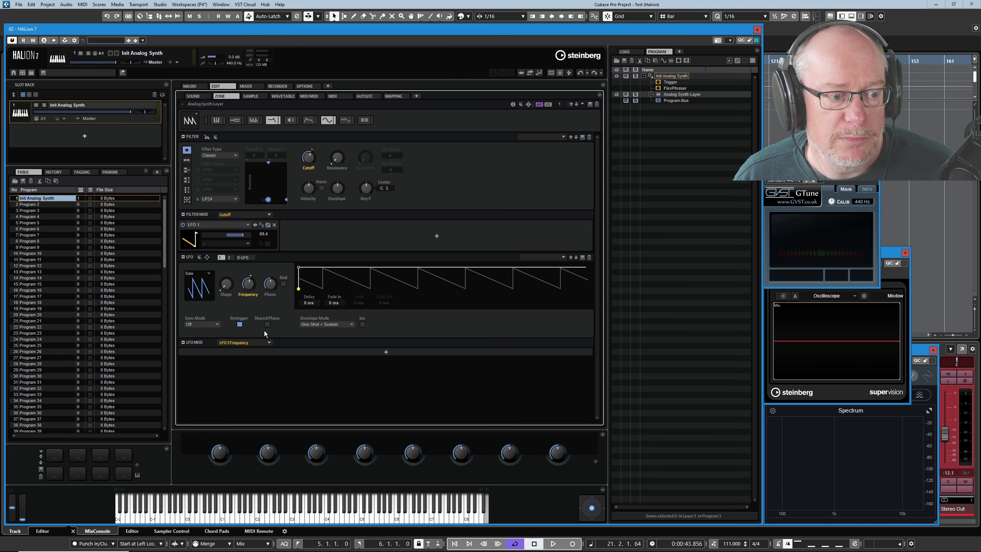
mouse_move(248, 286)
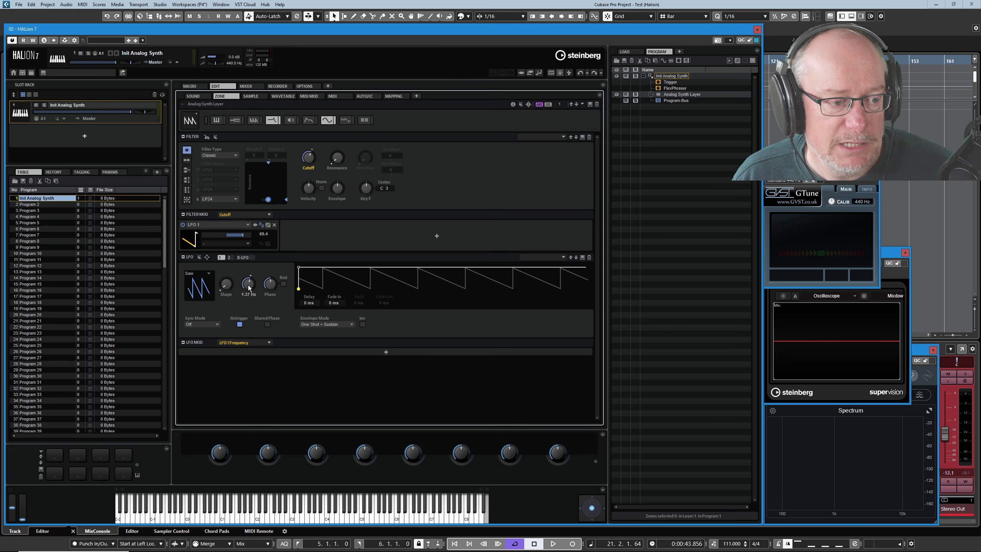
drag(249, 286, 246, 297)
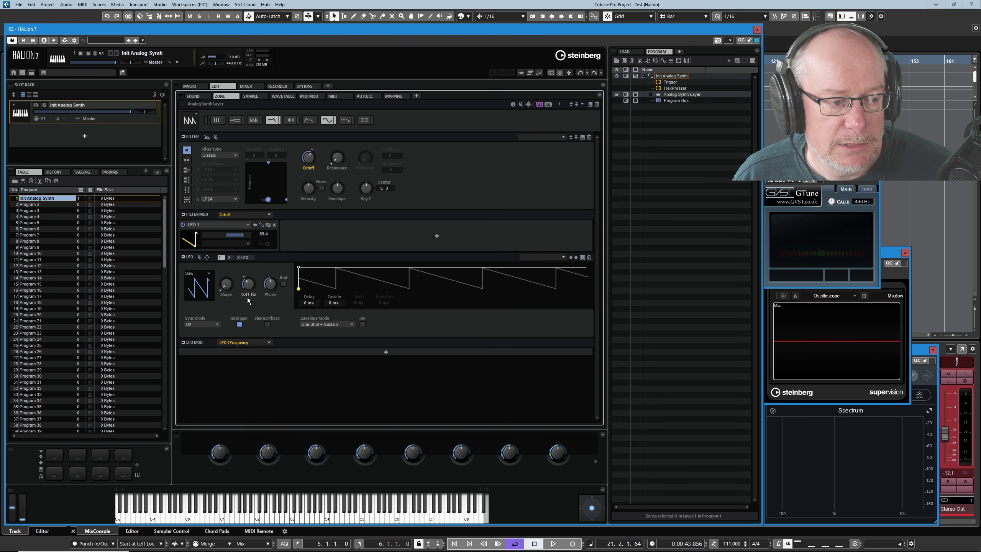
click(272, 324)
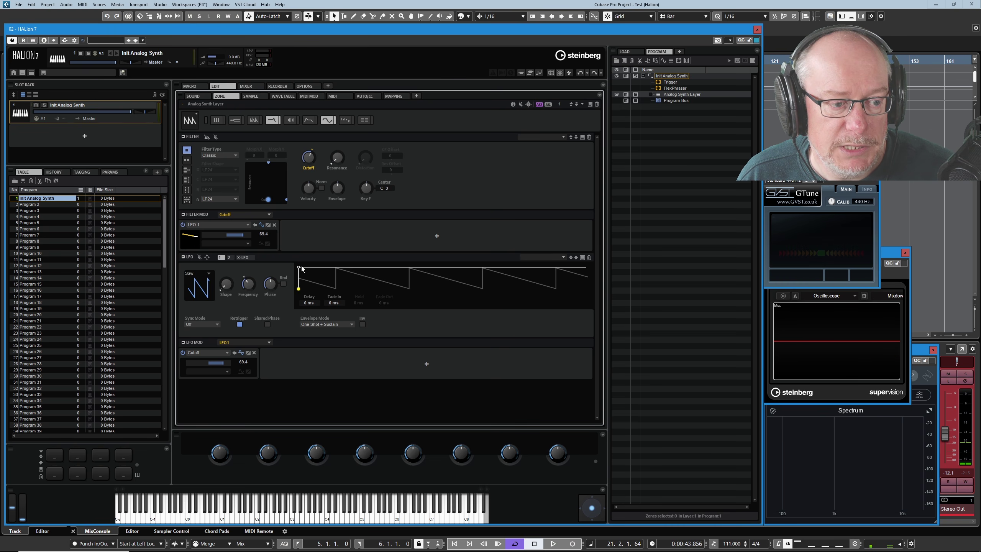
Lengthen the LFO envelope's Fade In to about 2670 ms and increase the LFO frequency
drag(299, 267, 350, 261)
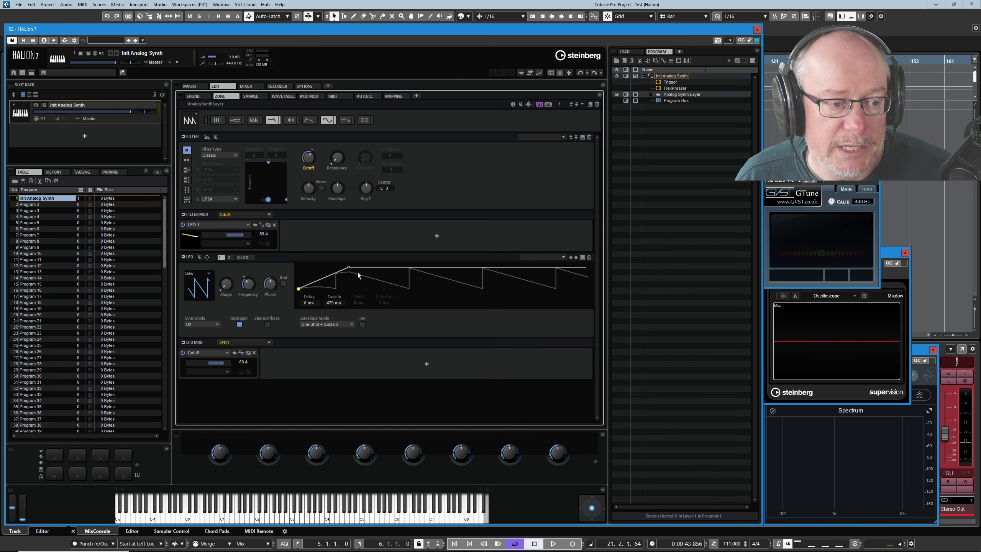
drag(346, 271, 365, 258)
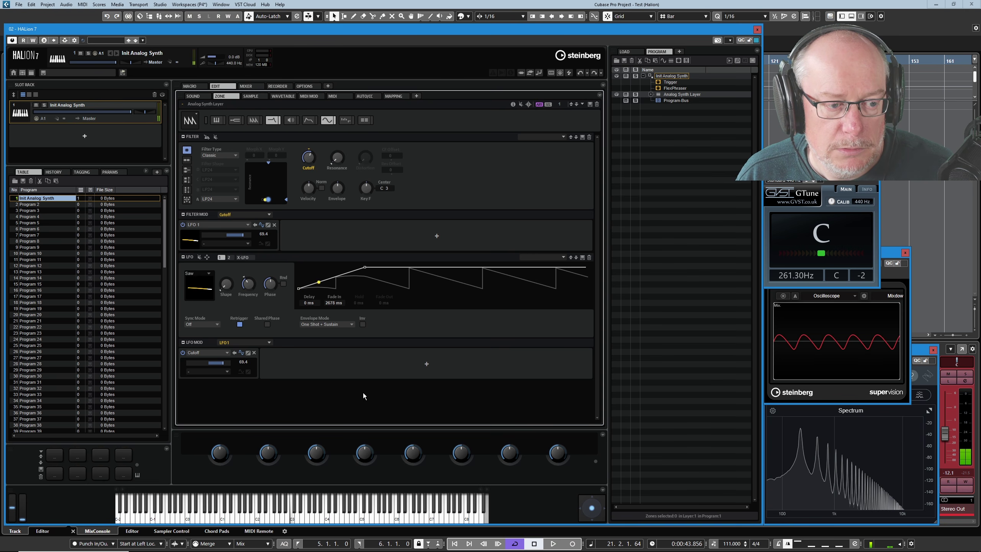
click(249, 283)
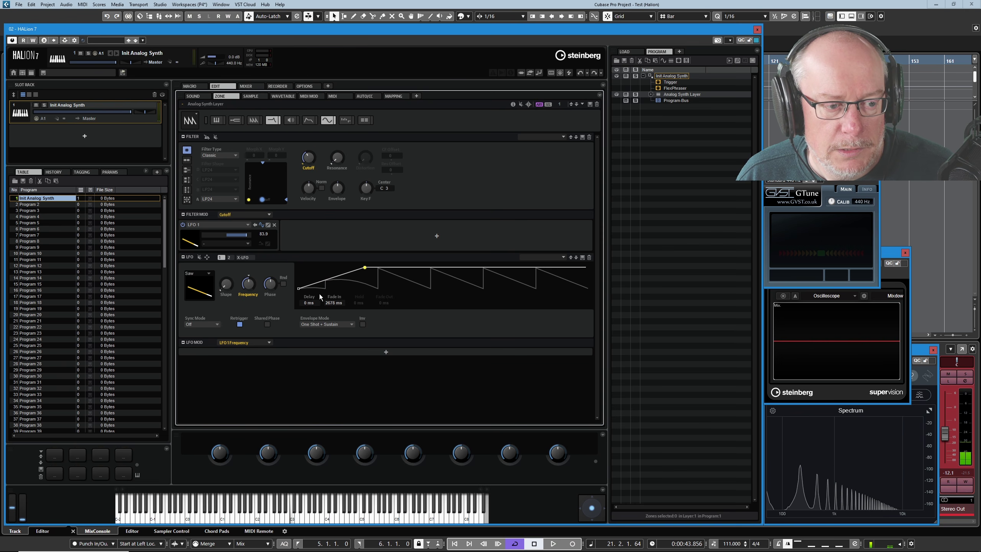
Extend the LFO envelope's Fade In to 5000 ms and set its Delay to about 2102 ms
click(375, 268)
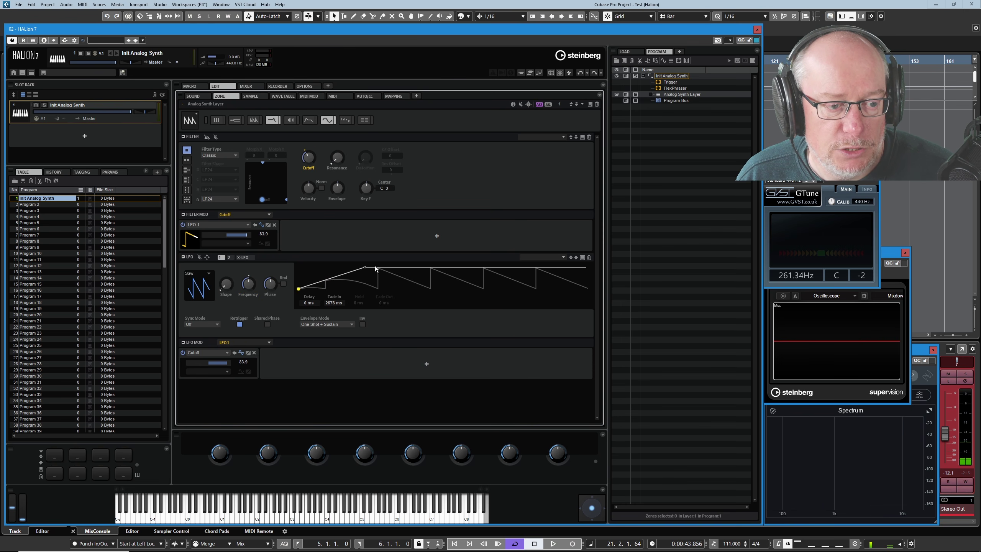
drag(364, 267, 369, 265)
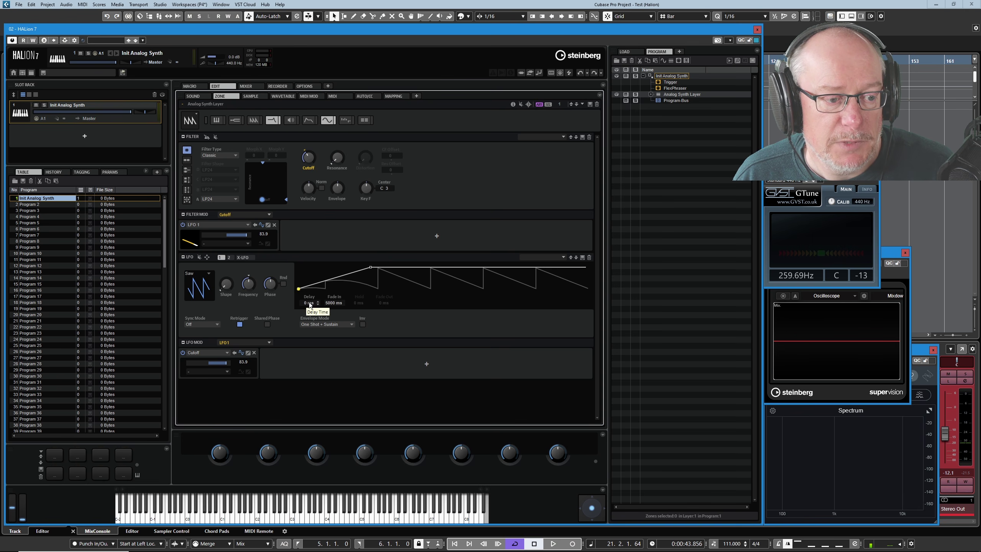
drag(310, 305, 298, 267)
drag(312, 308, 318, 441)
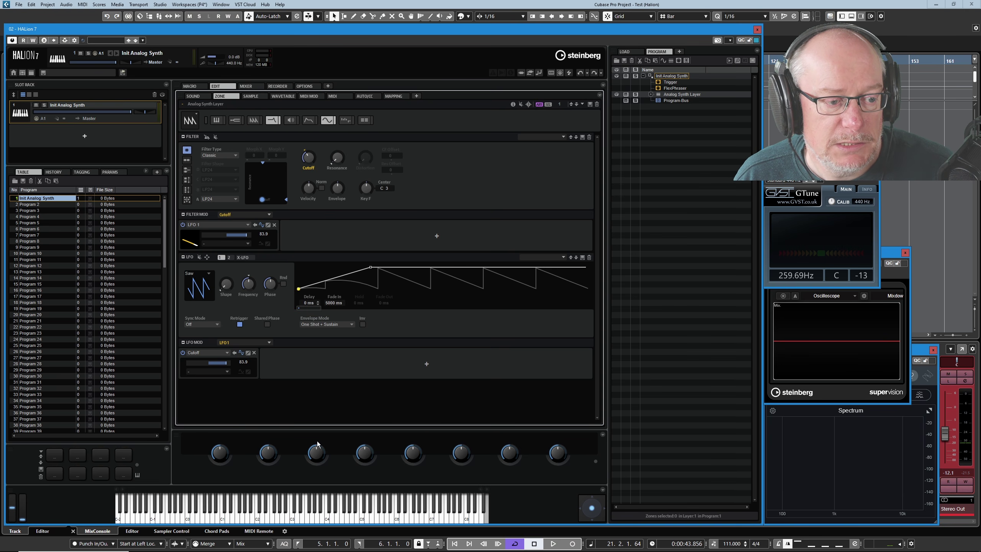
drag(300, 290, 363, 295)
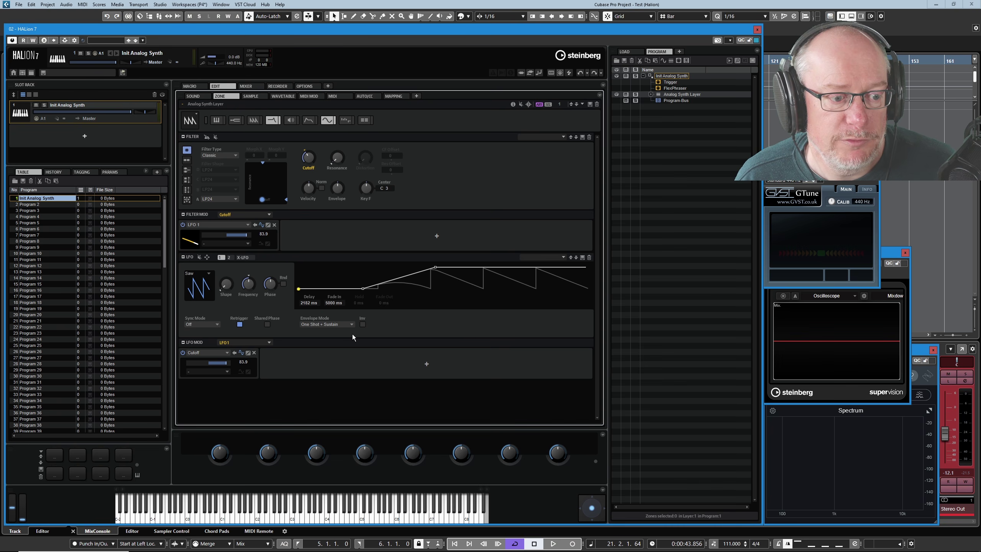
Switch the envelope mode to Hold + Fade Out, with about 269 ms Delay, 51 ms Fade In, 5000 ms Hold and 5000 ms Fade Out
click(326, 324)
click(330, 349)
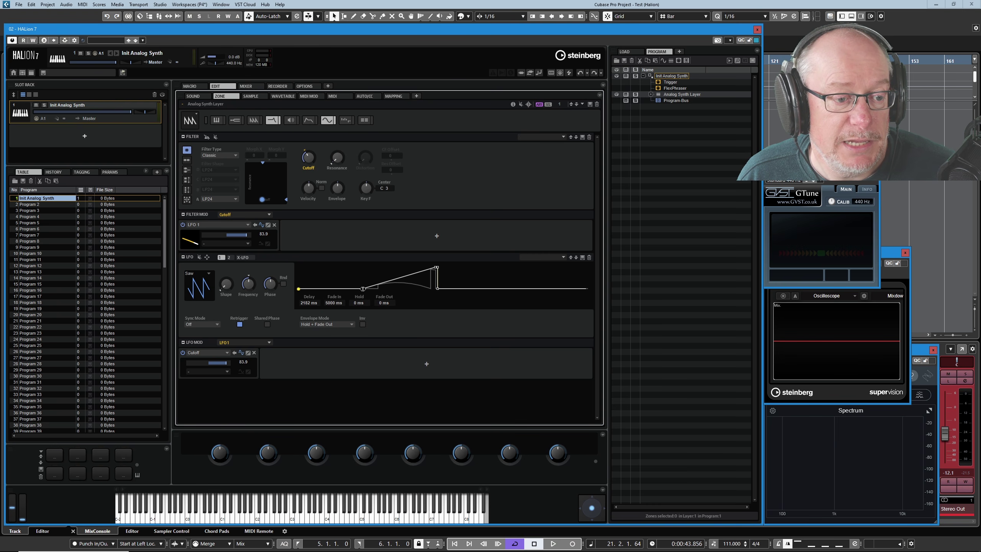
drag(362, 288, 344, 288)
drag(416, 267, 469, 263)
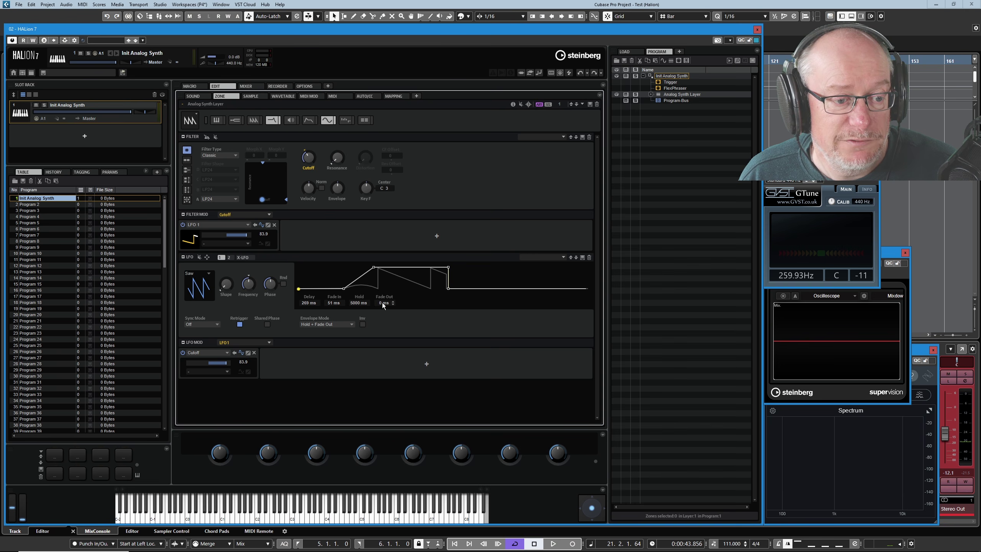
drag(448, 289, 528, 293)
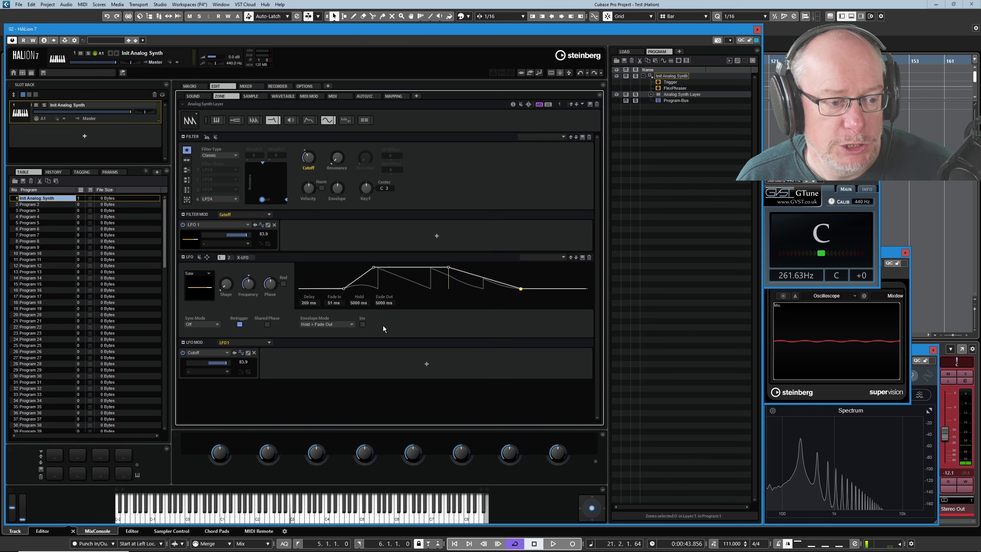
Switch the LFO envelope mode to Sustain + Fade Out and shorten its Fade Out to about 12 ms
click(325, 324)
click(340, 359)
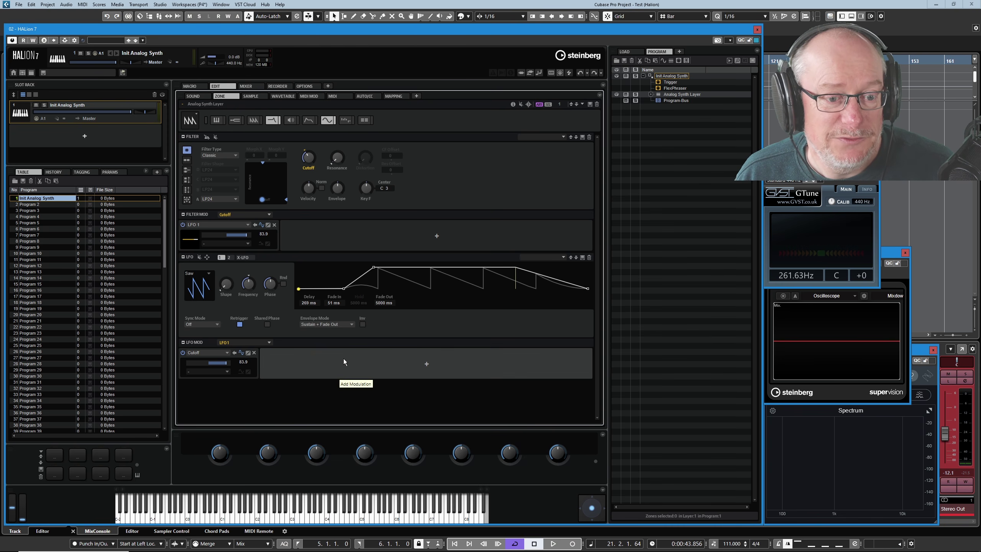
drag(587, 288, 533, 289)
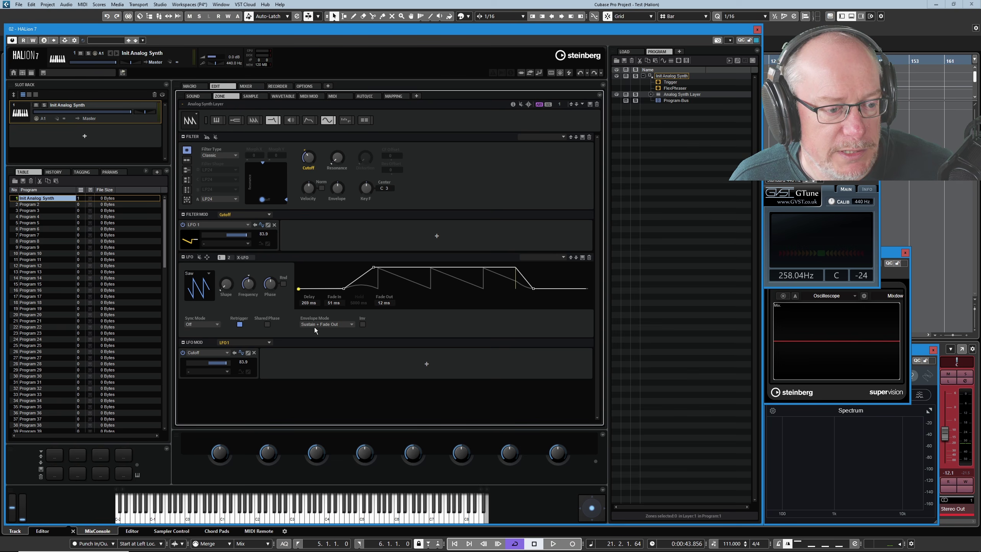
Show the XLFO settings in the LFO section
click(243, 257)
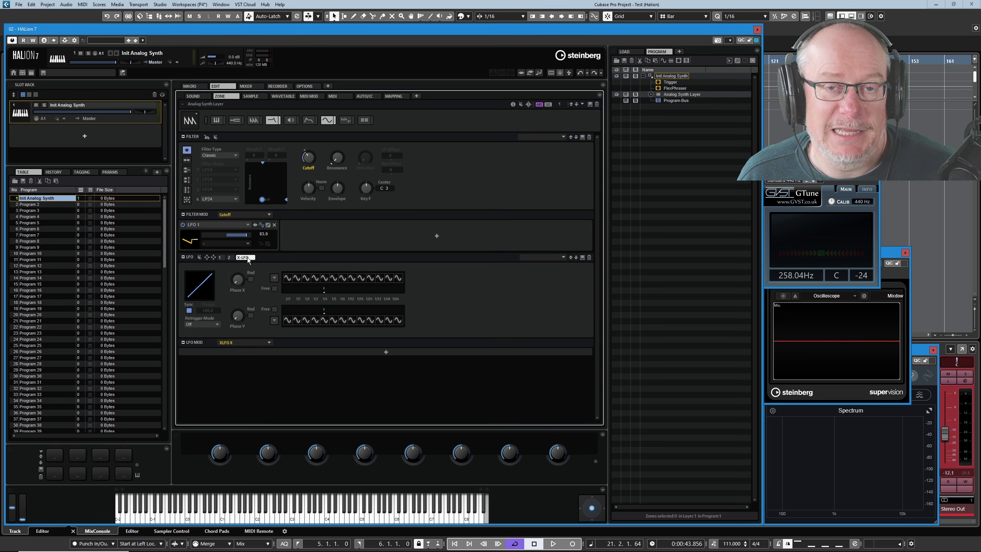